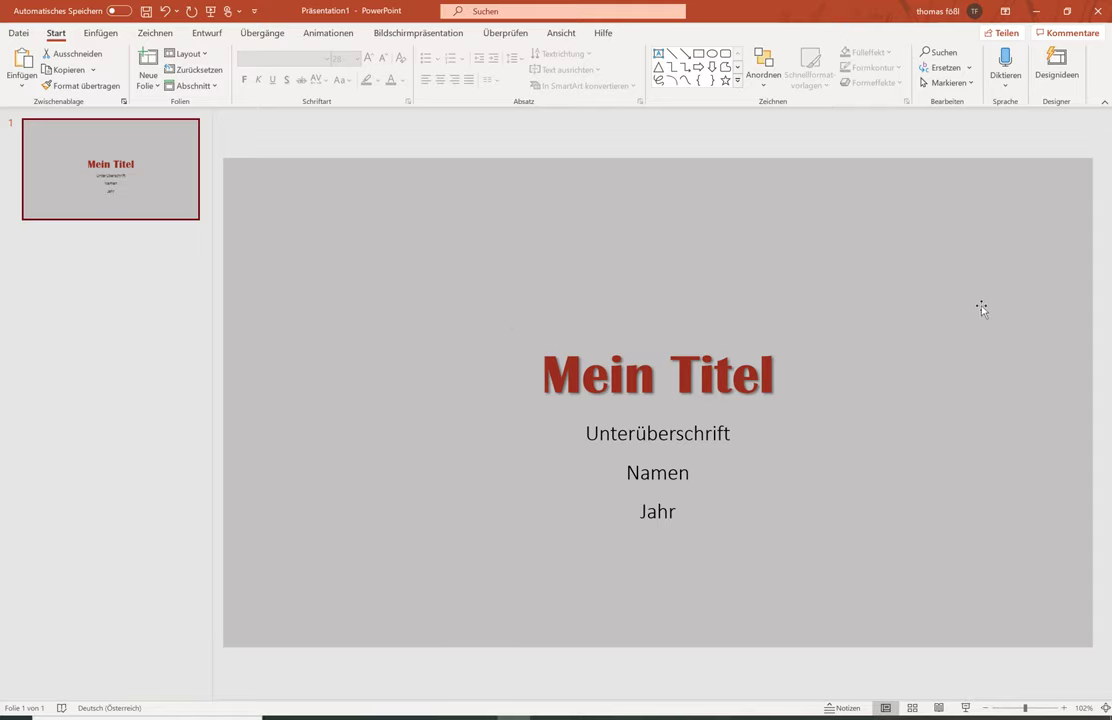
# Switch to Folienmaster view and select the top master slide in the thumbnail pane.
pyautogui.click(546, 33)
pyautogui.click(290, 62)
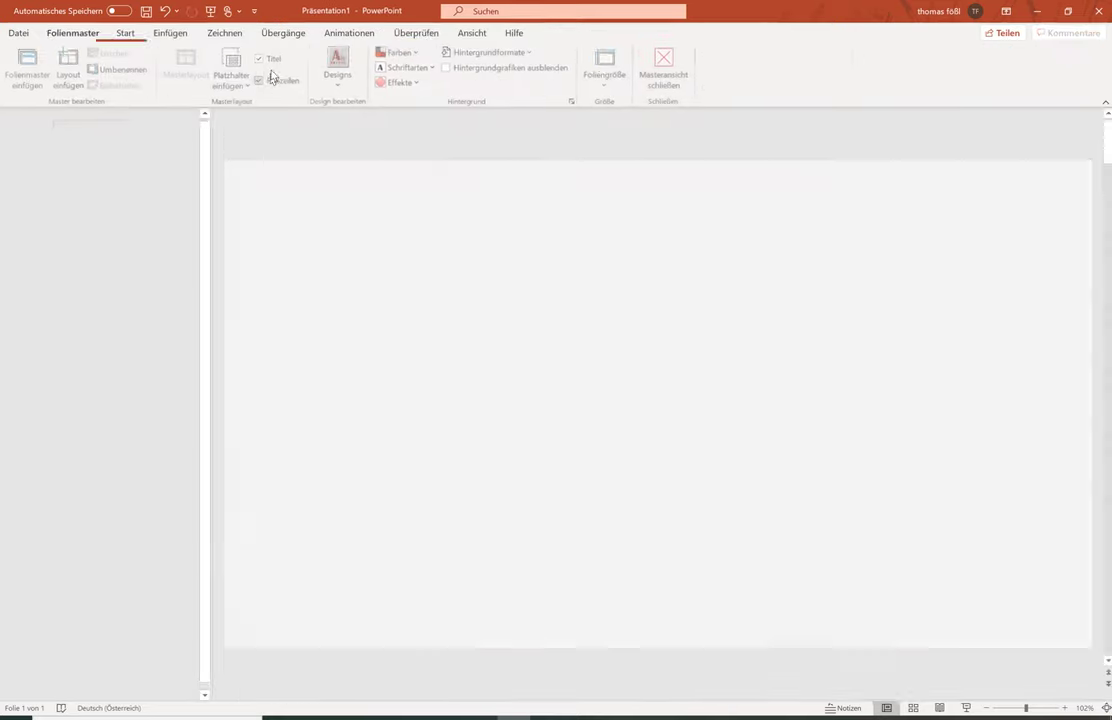
pyautogui.click(72, 176)
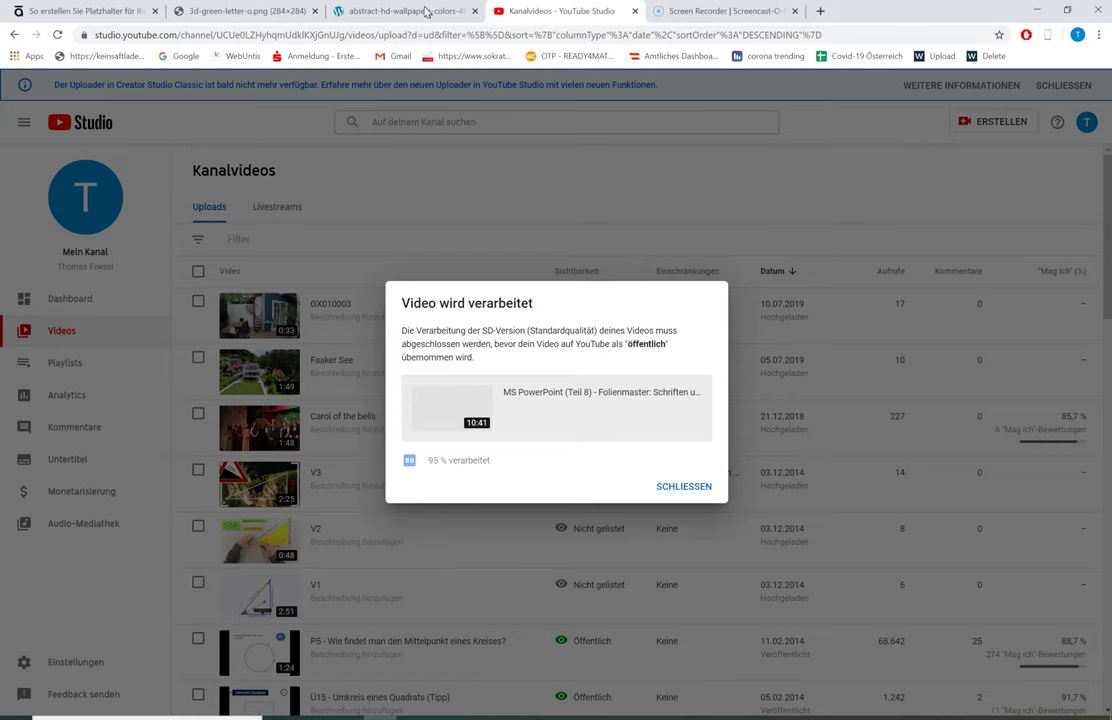
# Copy the 3d-green-letter-o.png logo image from its Chrome tab with Bild kopieren.
pyautogui.click(265, 10)
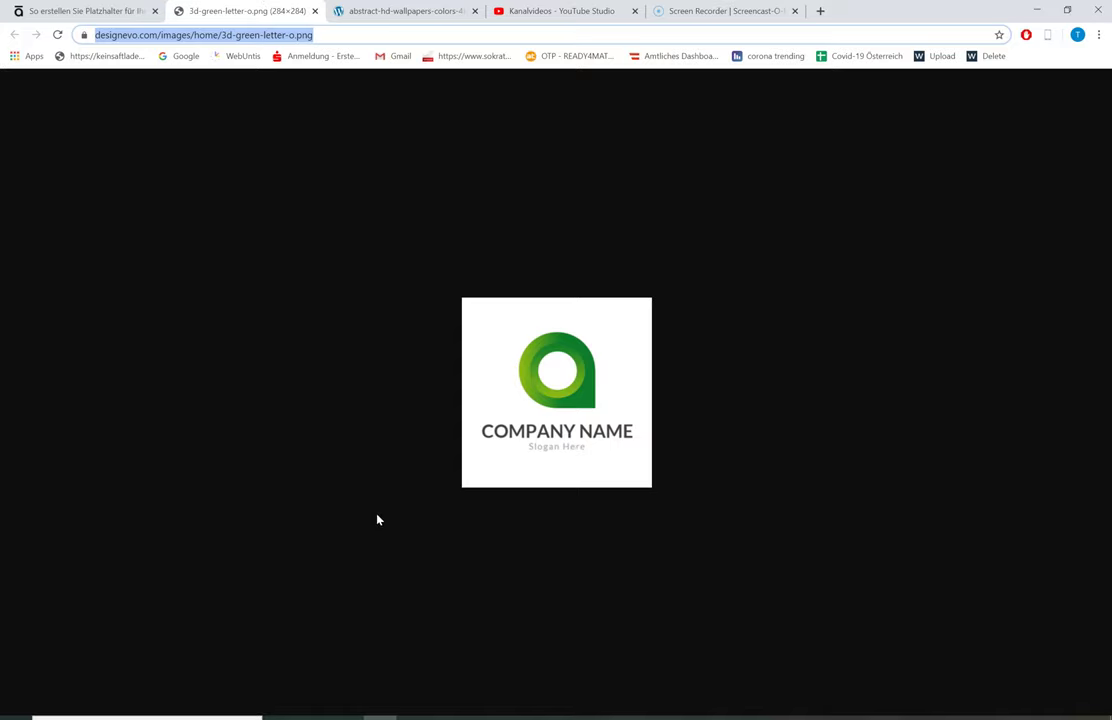
pyautogui.rightClick(551, 352)
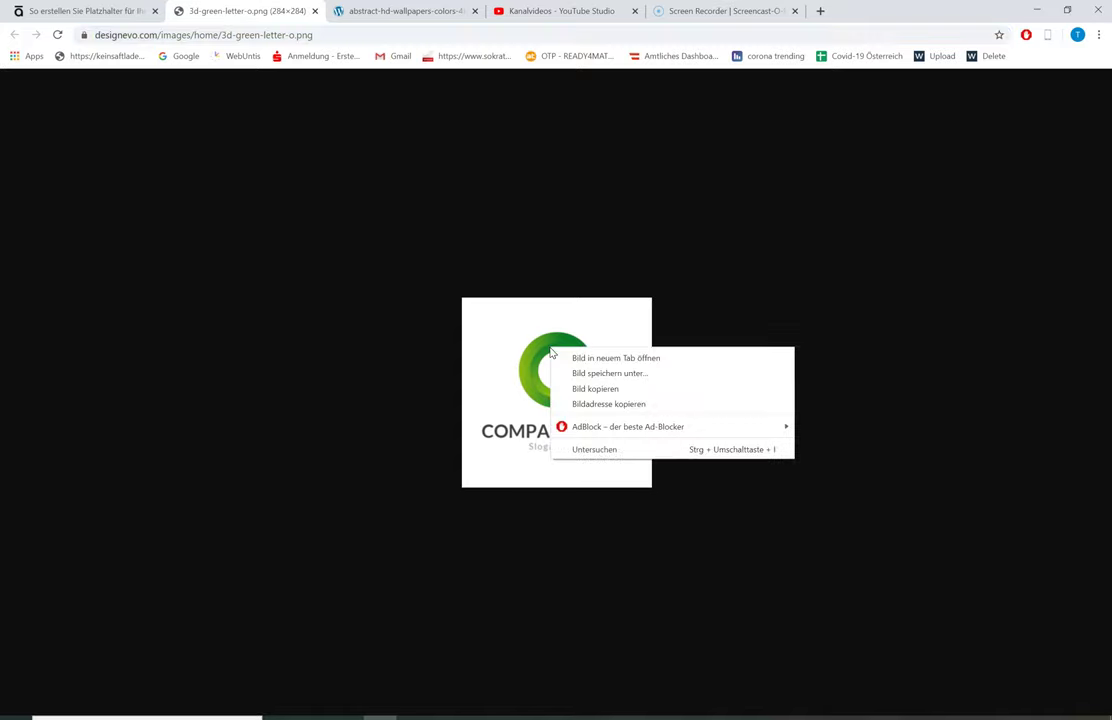
pyautogui.click(590, 388)
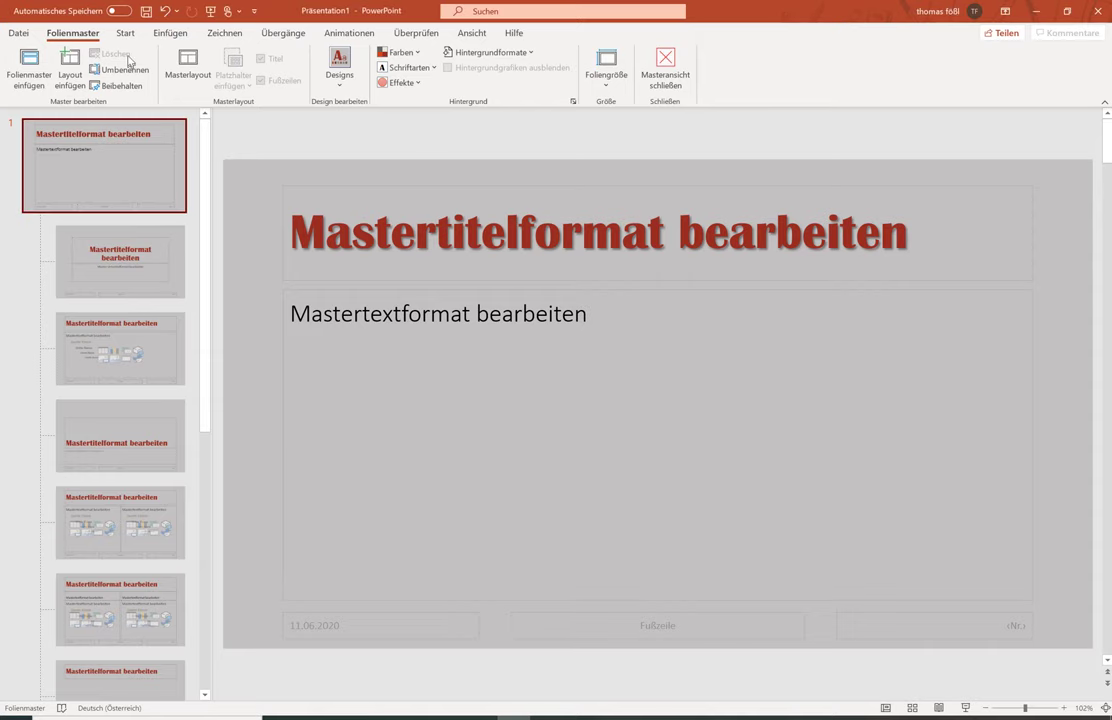
# Paste the green logo onto the master and shrink it to a small top-right square.
pyautogui.click(127, 38)
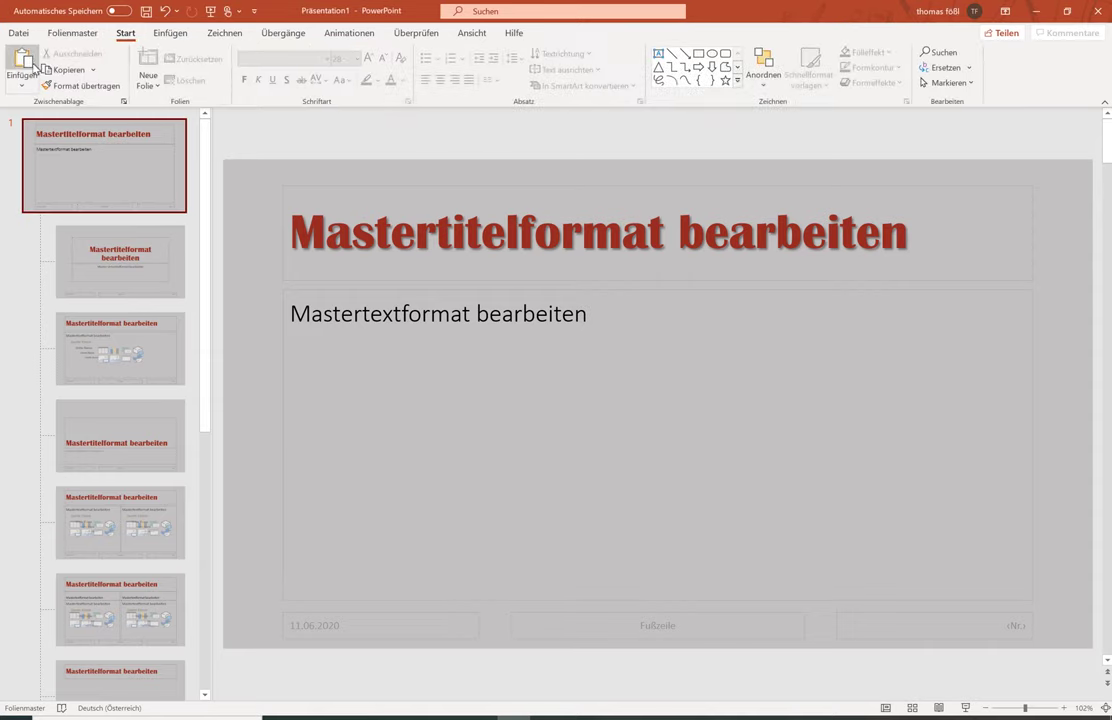
pyautogui.click(21, 58)
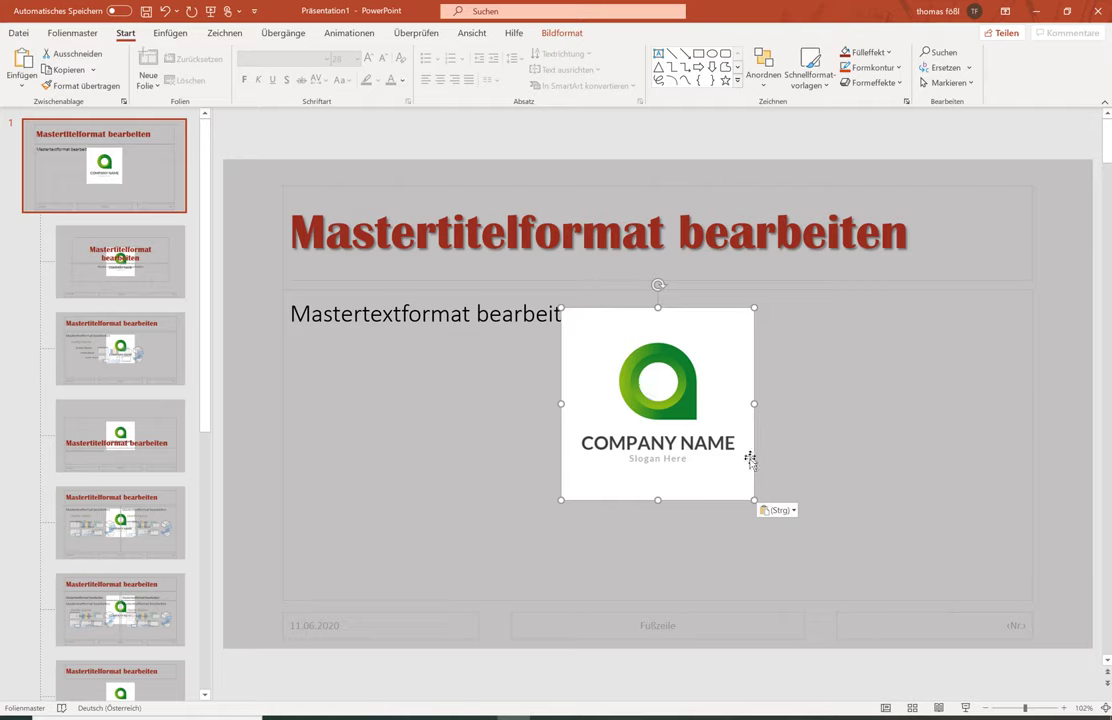
pyautogui.press('Delete')
pyautogui.hotkey('ctrl', 'z')
pyautogui.moveTo(686, 433)
pyautogui.mouseDown()
pyautogui.moveTo(614, 346)
pyautogui.moveTo(1057, 213)
pyautogui.moveTo(1002, 240)
pyautogui.mouseUp()
# Deselect the logo, review the master and turn on screen magnification.
pyautogui.click(215, 320)
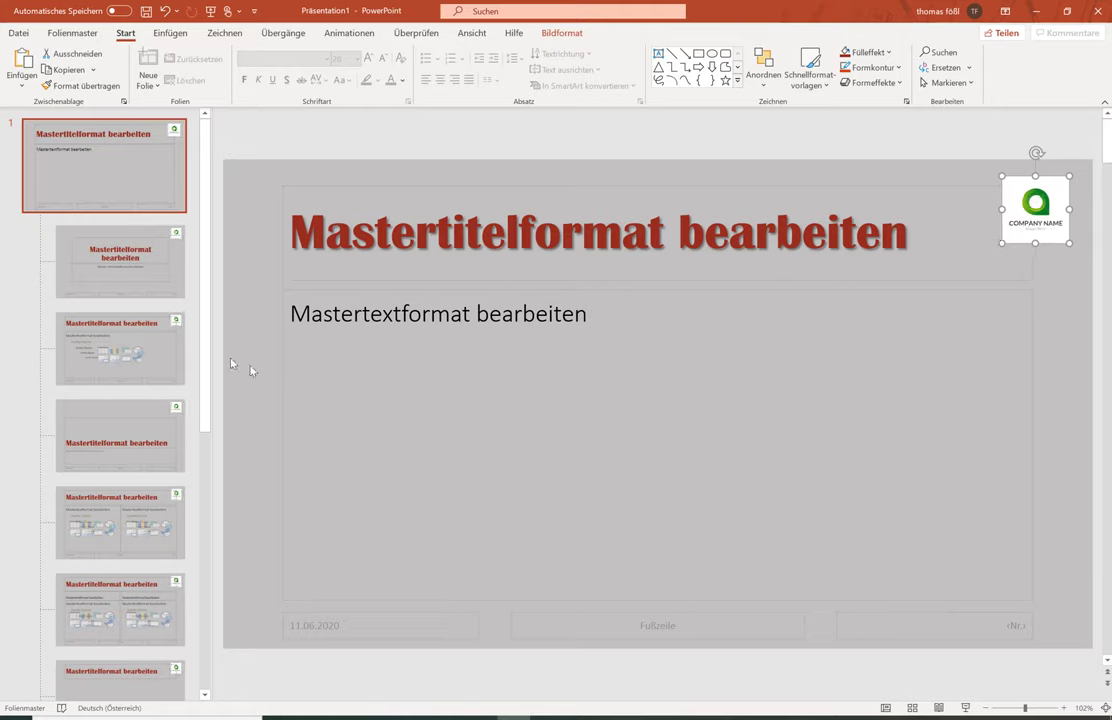
pyautogui.scroll(-4, 118, 300)
pyautogui.scroll(3, 118, 303)
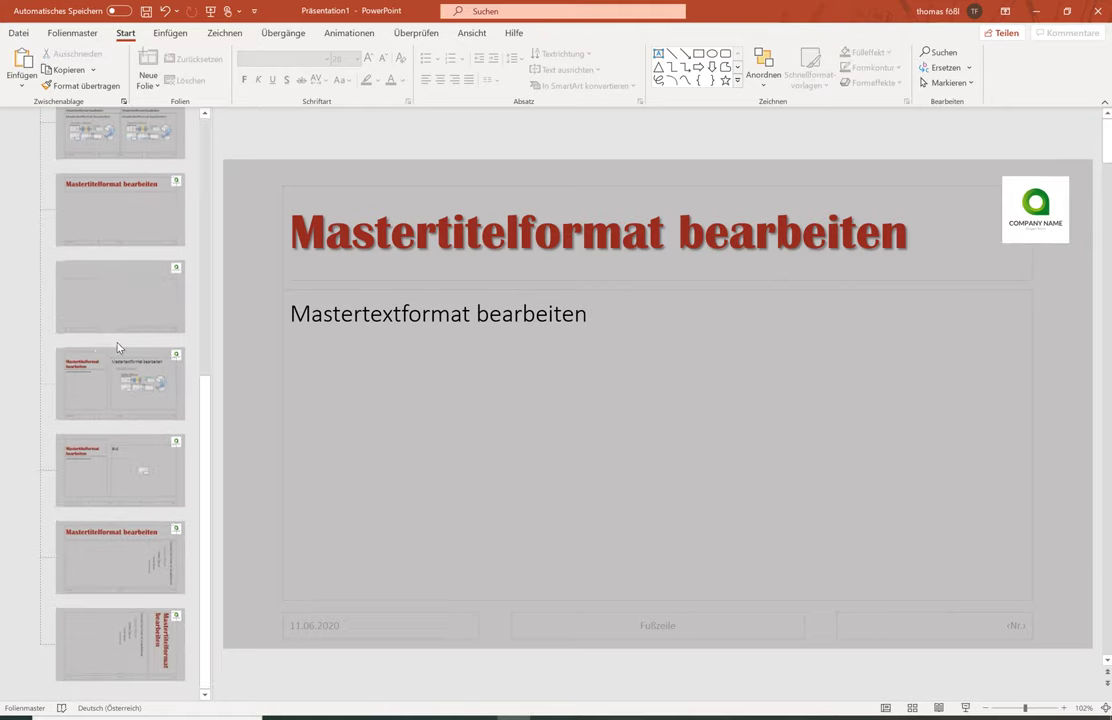
pyautogui.scroll(3, 118, 340)
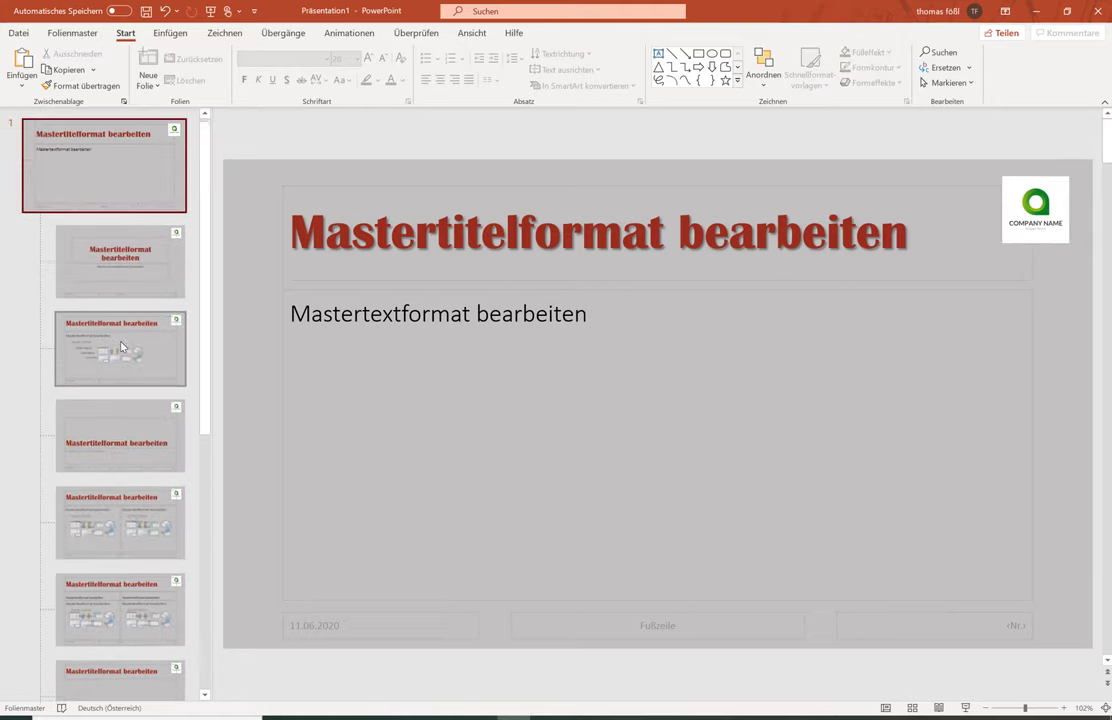
pyautogui.click(1048, 293)
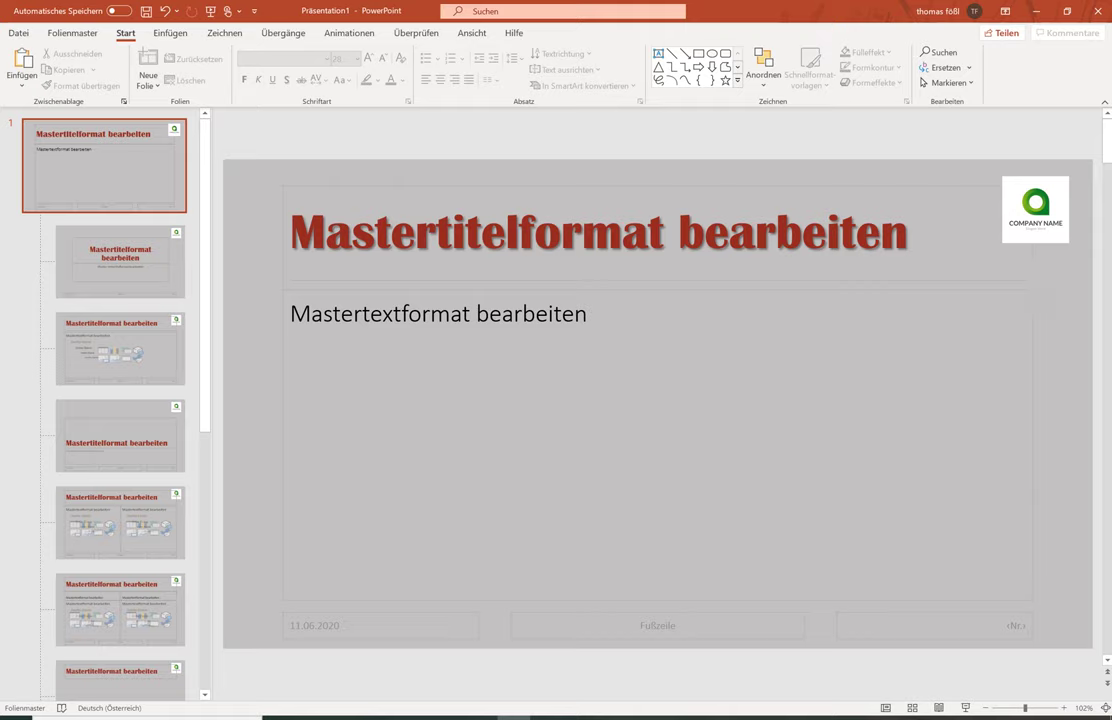
pyautogui.press('super+plus')
pyautogui.click(290, 710)
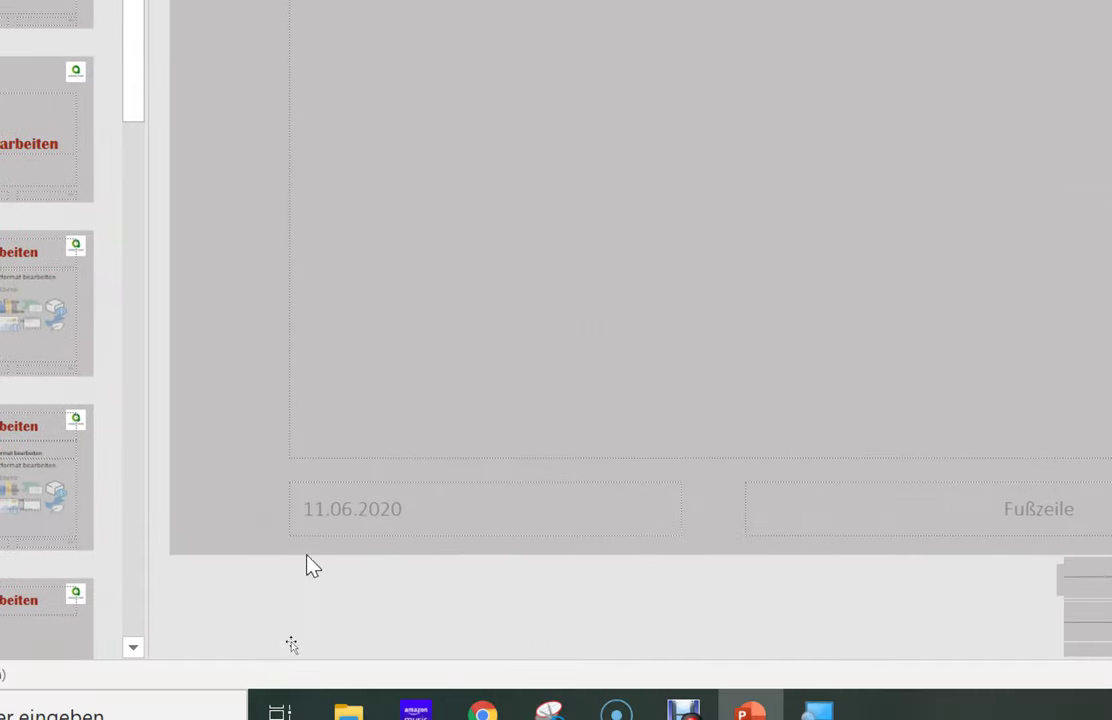
pyautogui.click(313, 498)
pyautogui.doubleClick(315, 508)
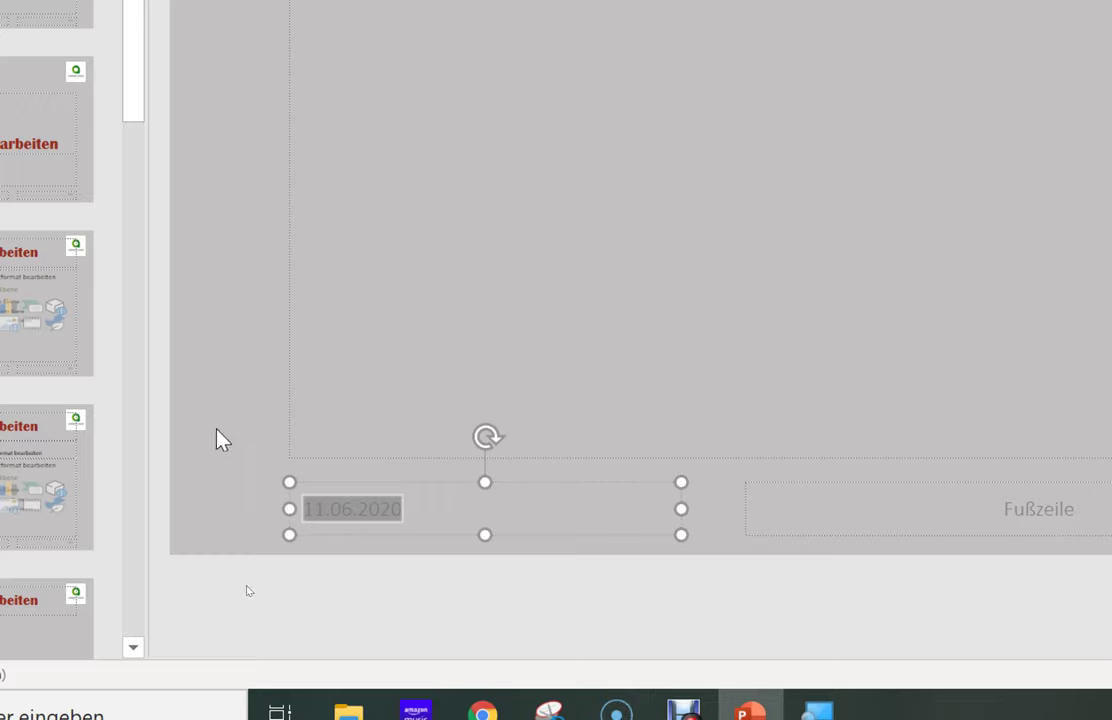
pyautogui.click(363, 545)
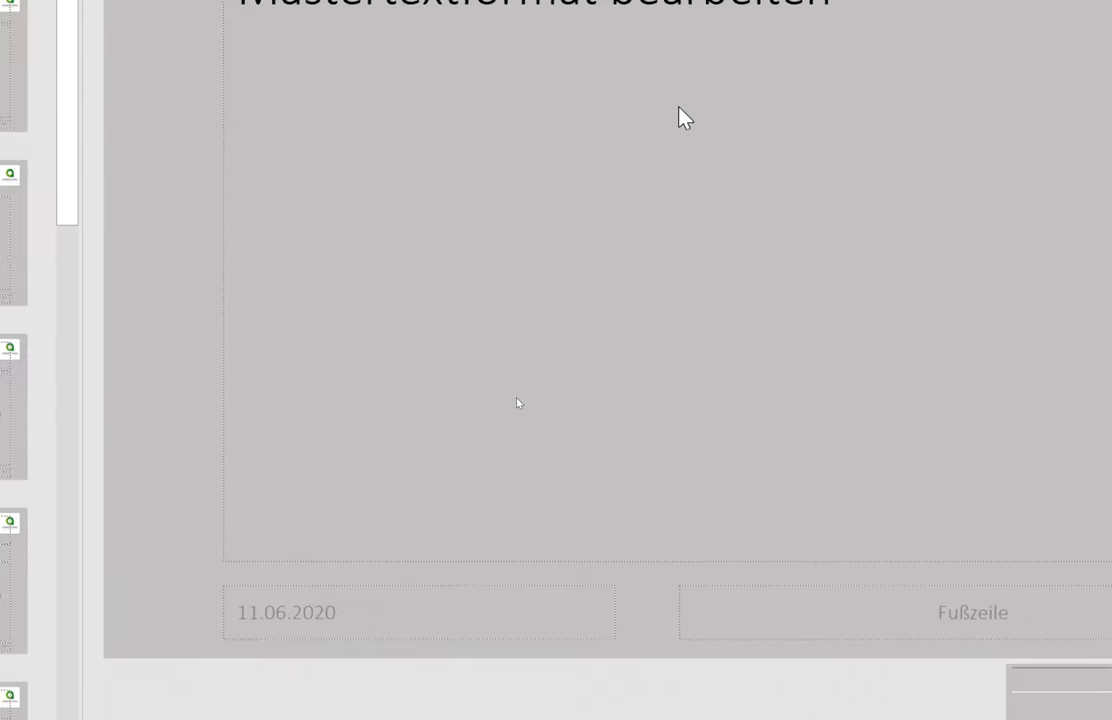
pyautogui.rightClick(454, 136)
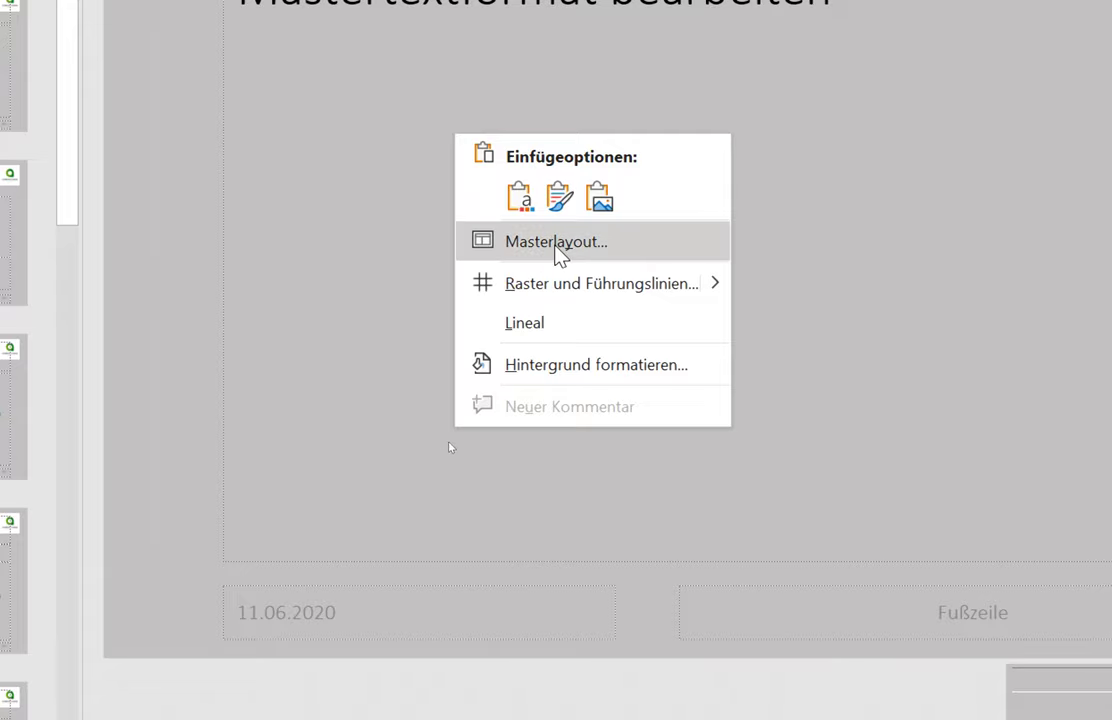
pyautogui.click(556, 244)
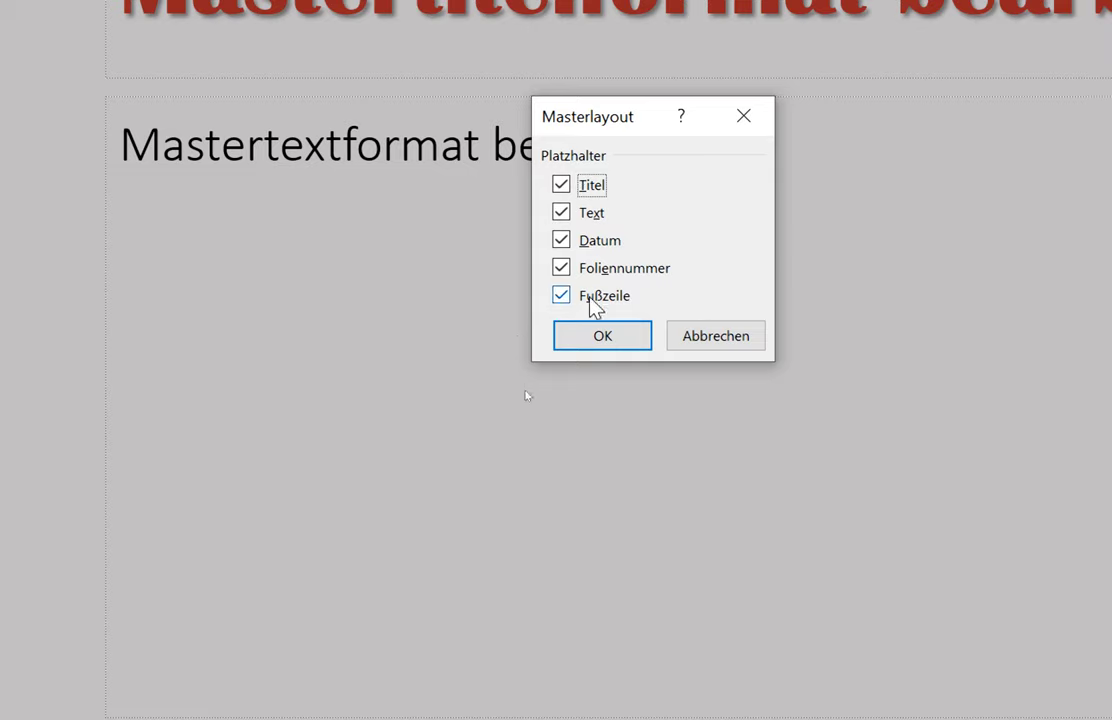
pyautogui.click(561, 296)
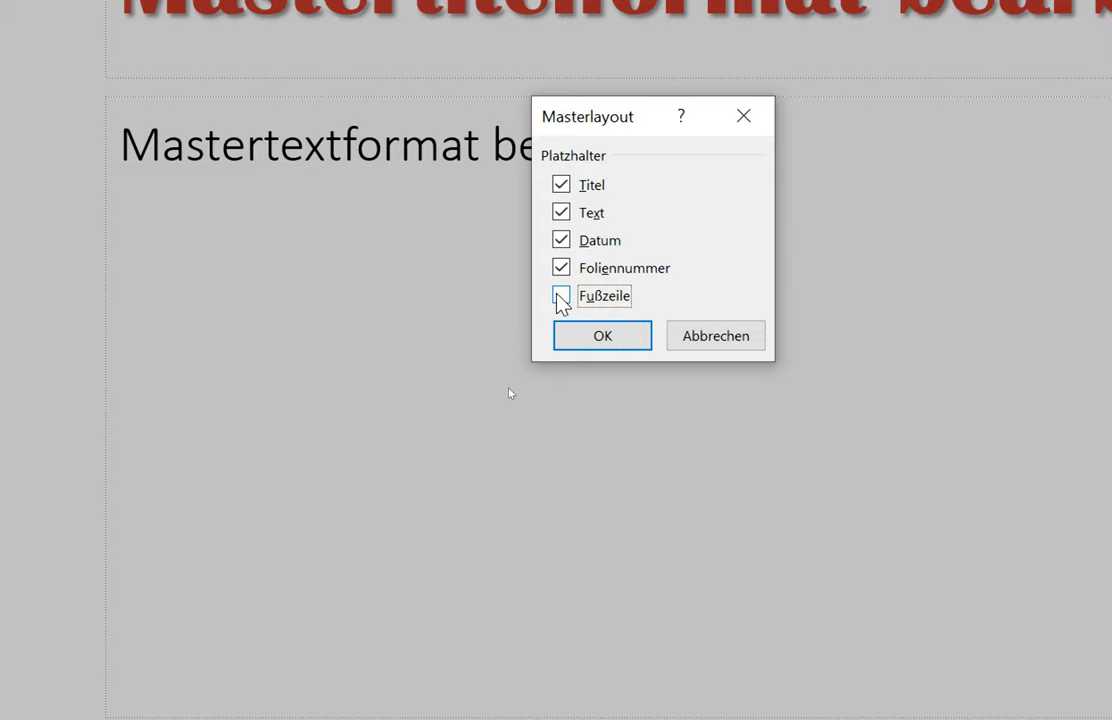
pyautogui.click(590, 340)
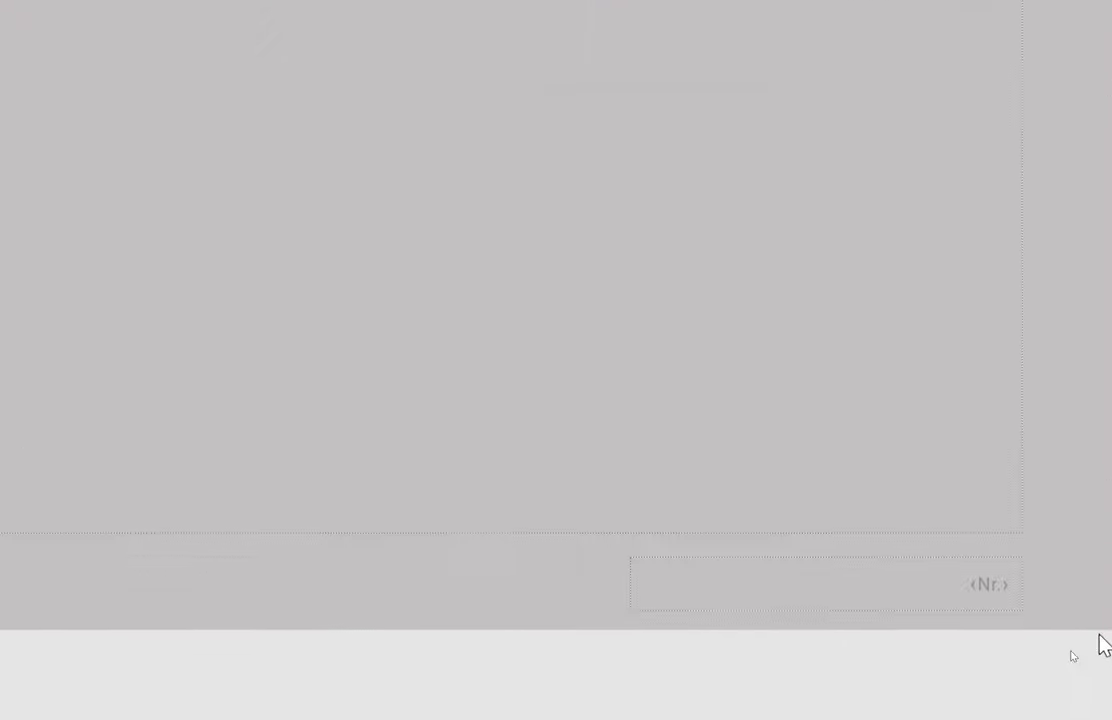
pyautogui.rightClick(285, 232)
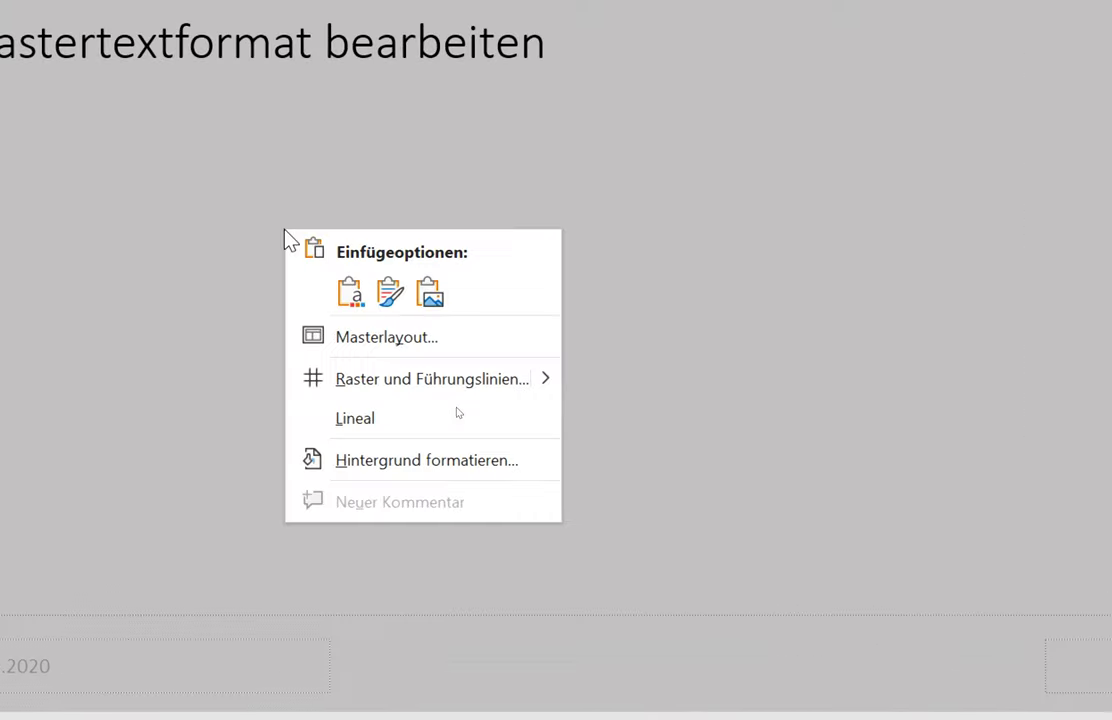
pyautogui.click(370, 340)
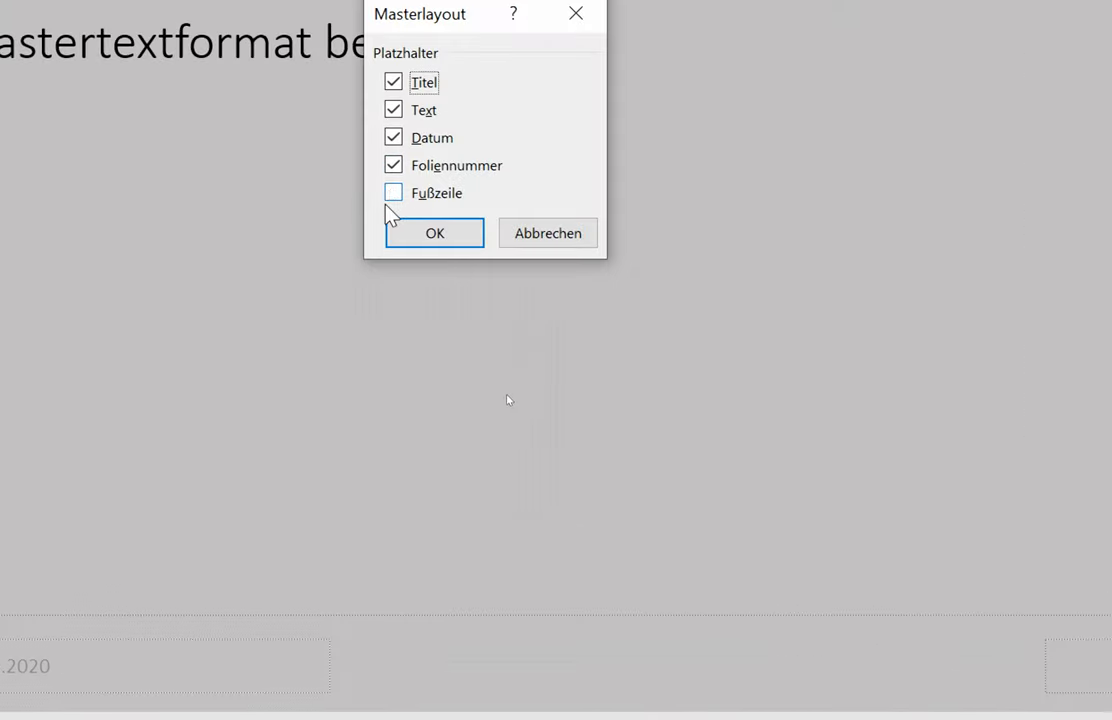
pyautogui.click(393, 193)
pyautogui.click(400, 228)
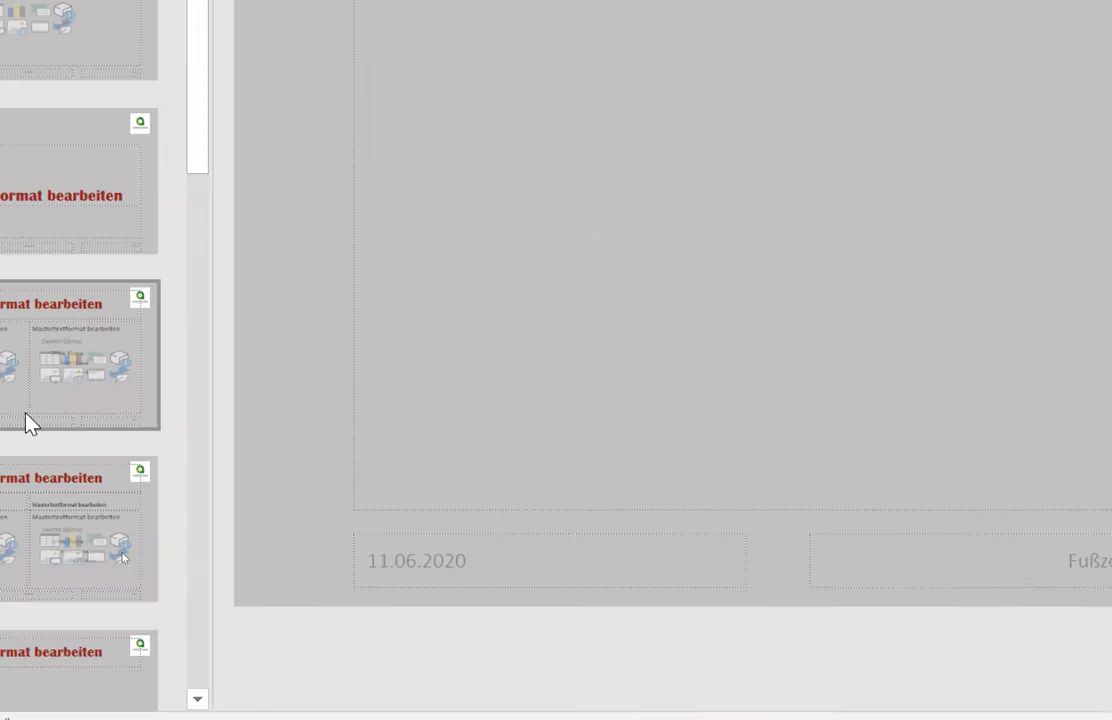
# Enlarge the date placeholder text to 14 pt and colour it dark red.
pyautogui.click(418, 595)
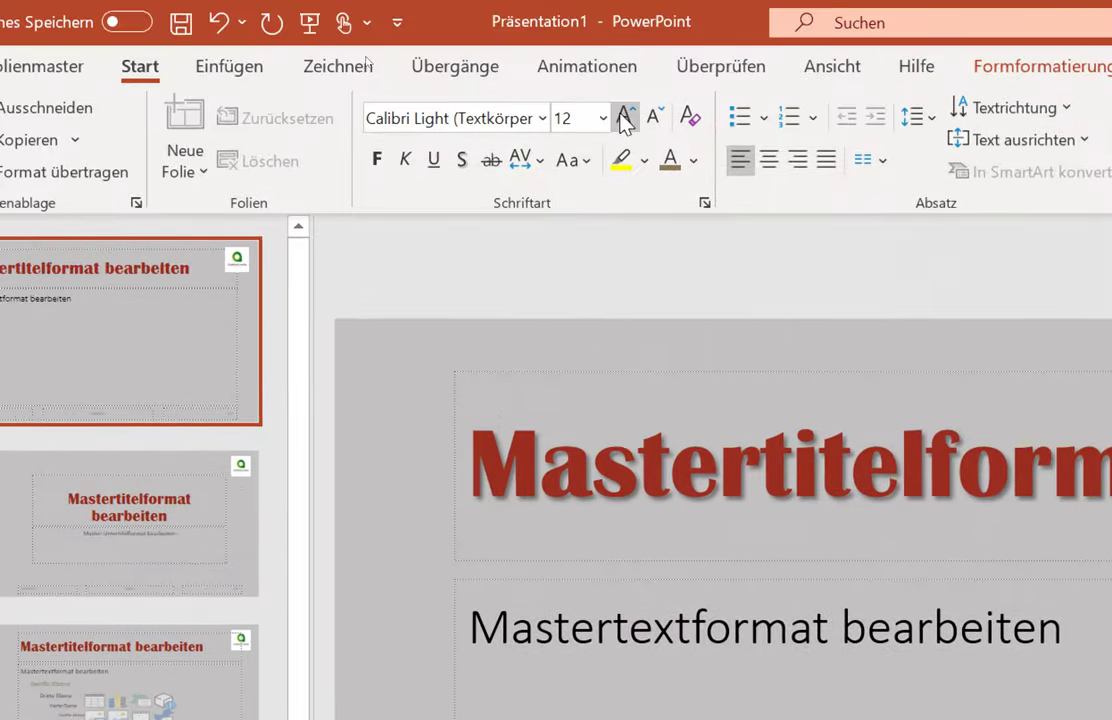
pyautogui.click(625, 118)
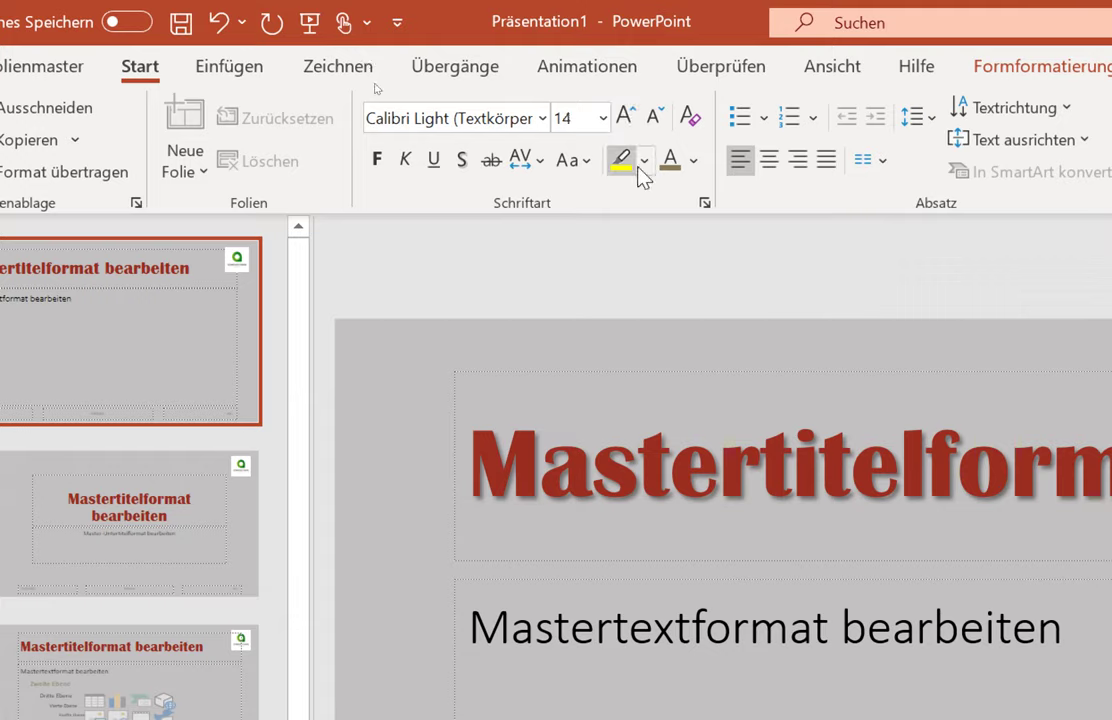
pyautogui.click(697, 163)
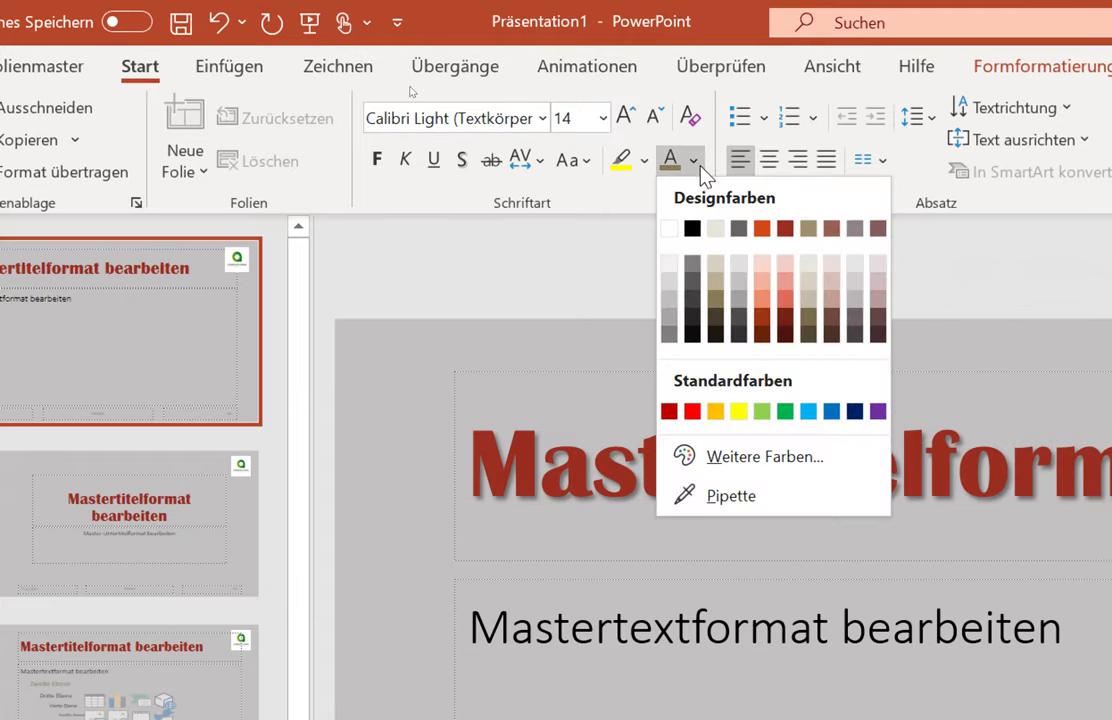
pyautogui.click(833, 230)
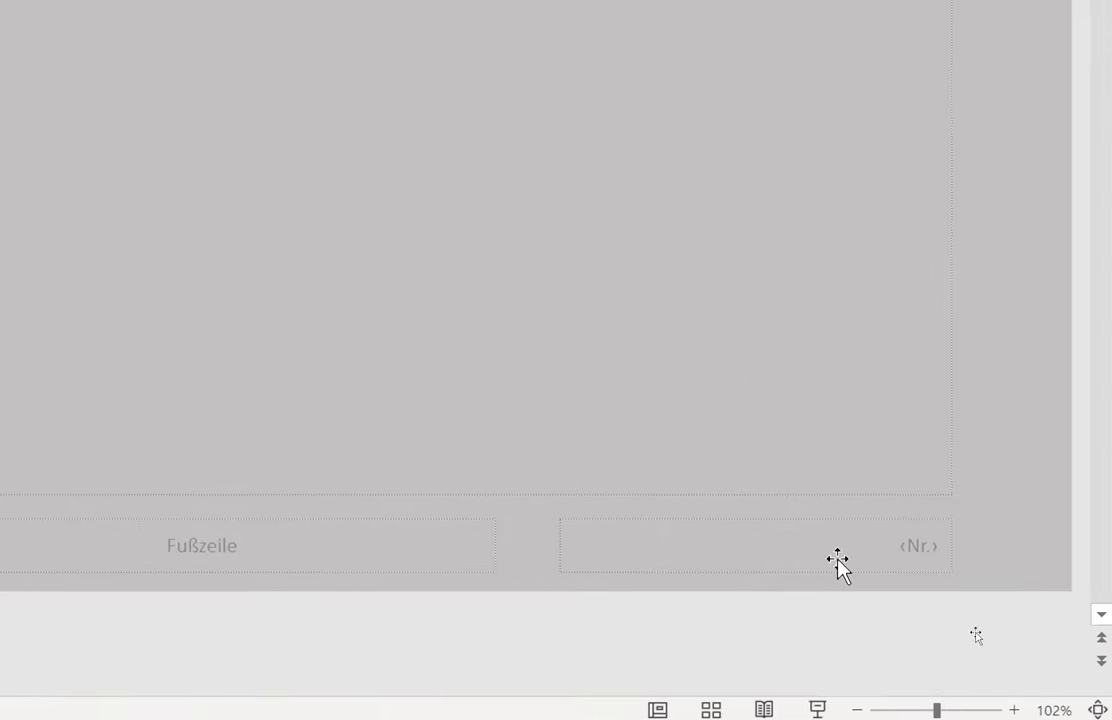
# Select the slide-number placeholder and restore the screen to normal size.
pyautogui.click(829, 572)
pyautogui.click(1026, 570)
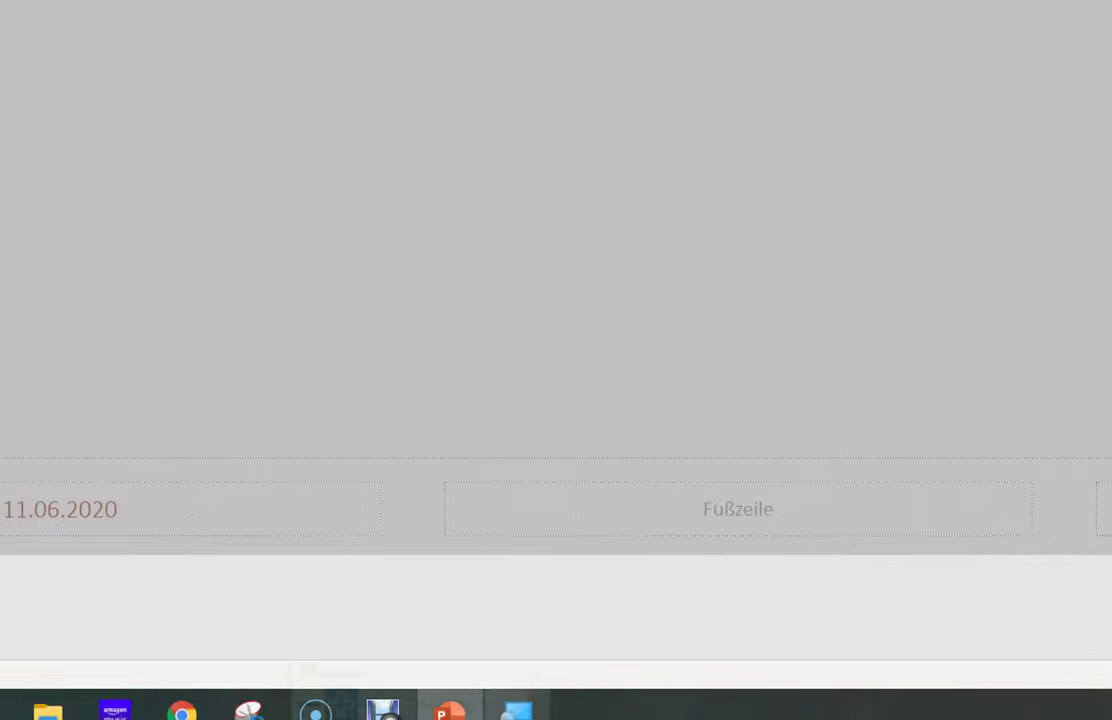
pyautogui.click(249, 716)
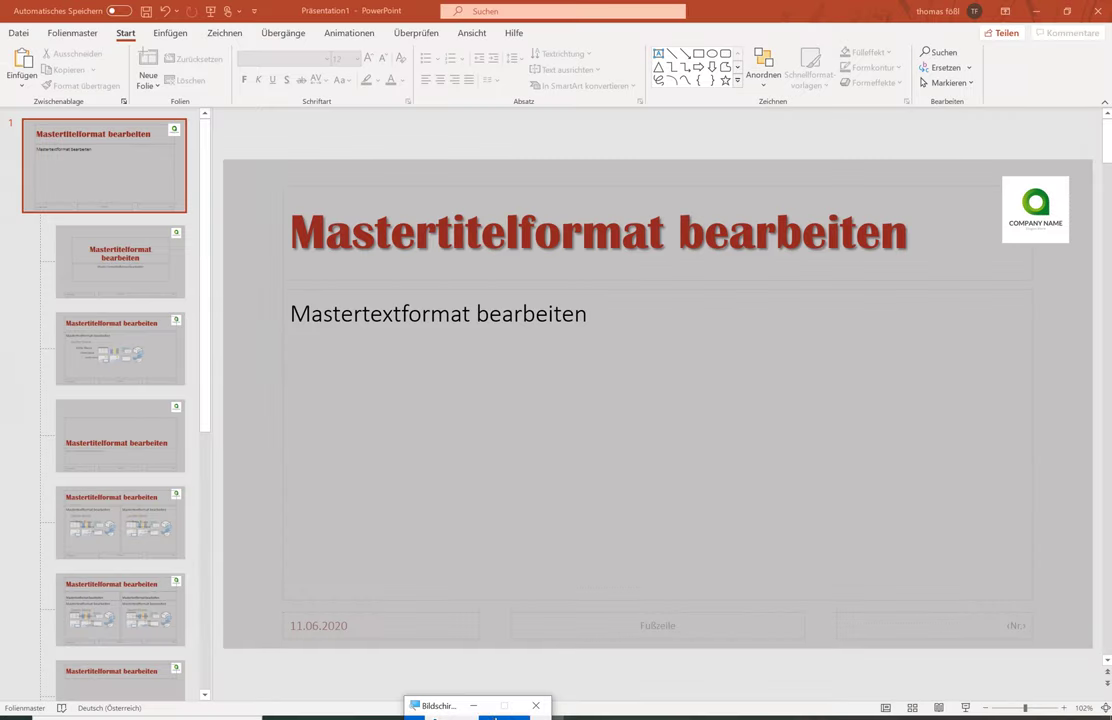
# Draw an orange oval at the footer's lower right and send it to the back.
pyautogui.click(487, 708)
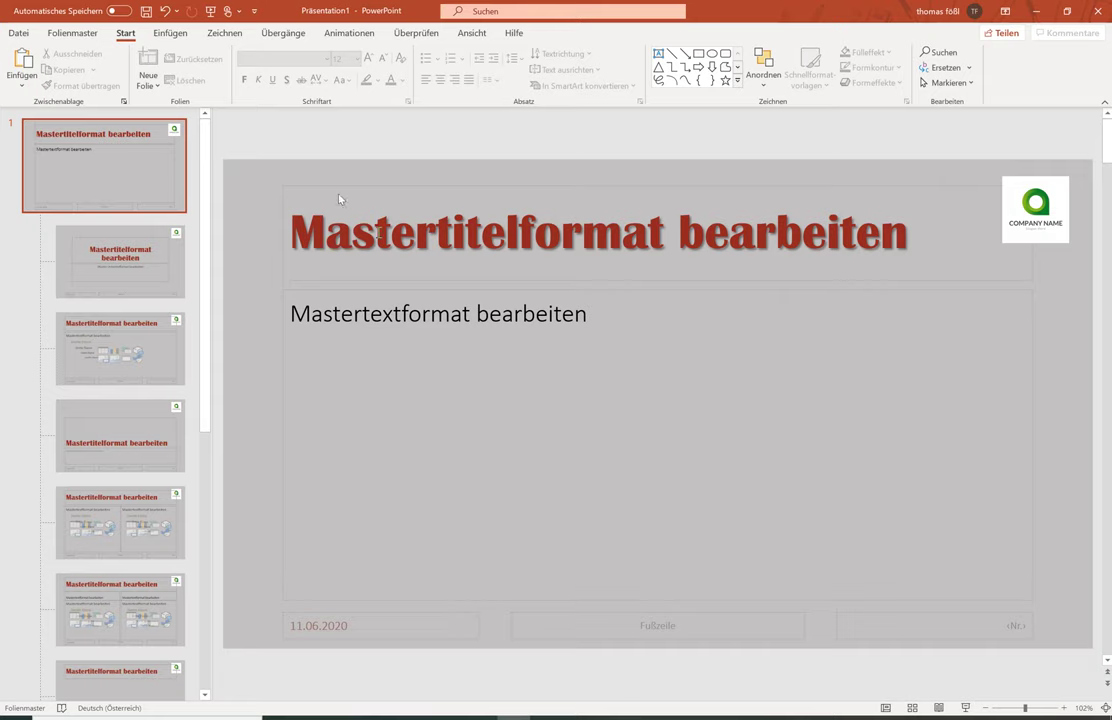
pyautogui.click(167, 34)
pyautogui.click(213, 80)
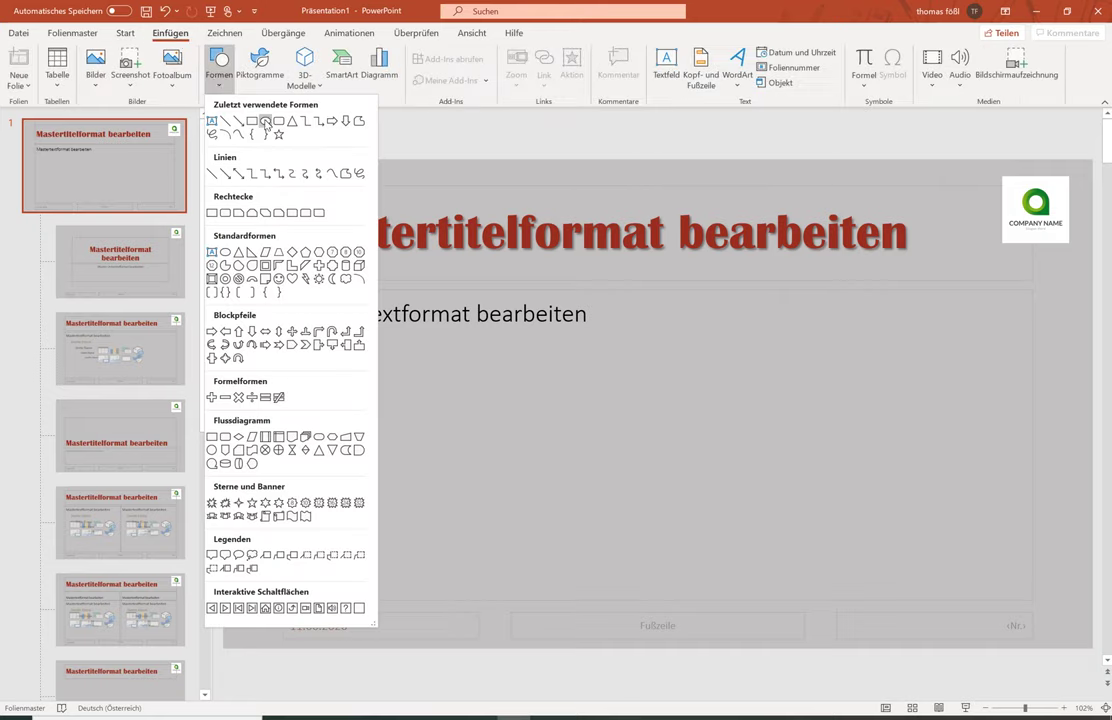
pyautogui.click(265, 121)
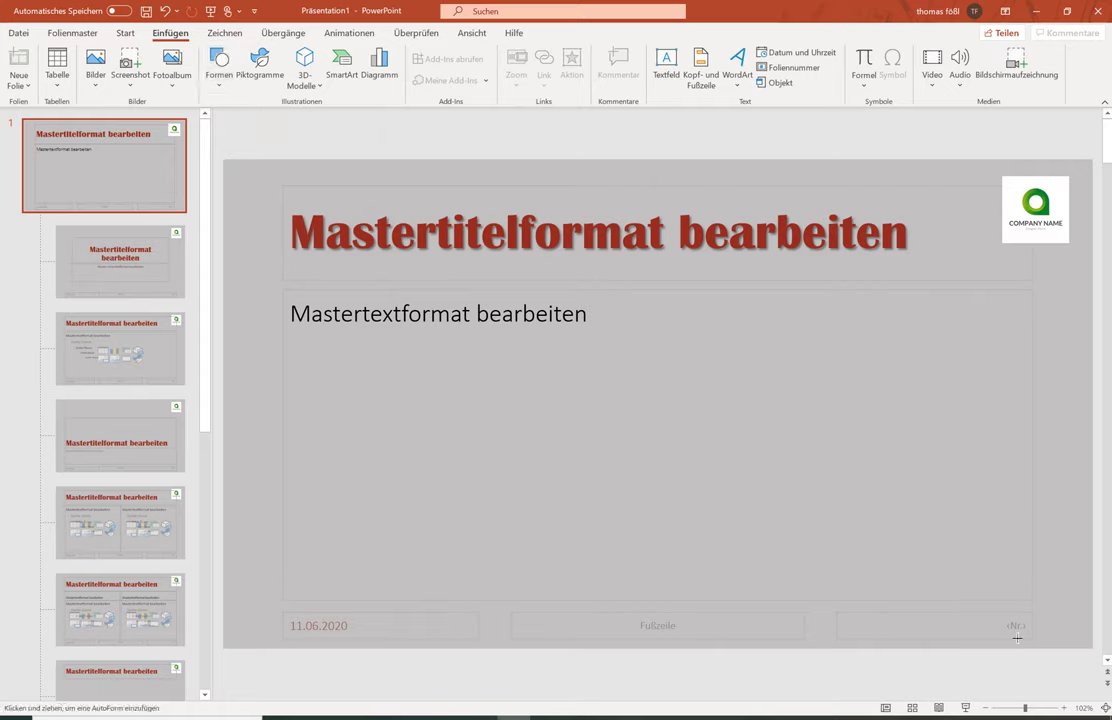
pyautogui.moveTo(998, 613); pyautogui.dragTo(1030, 638)
pyautogui.click(1057, 642)
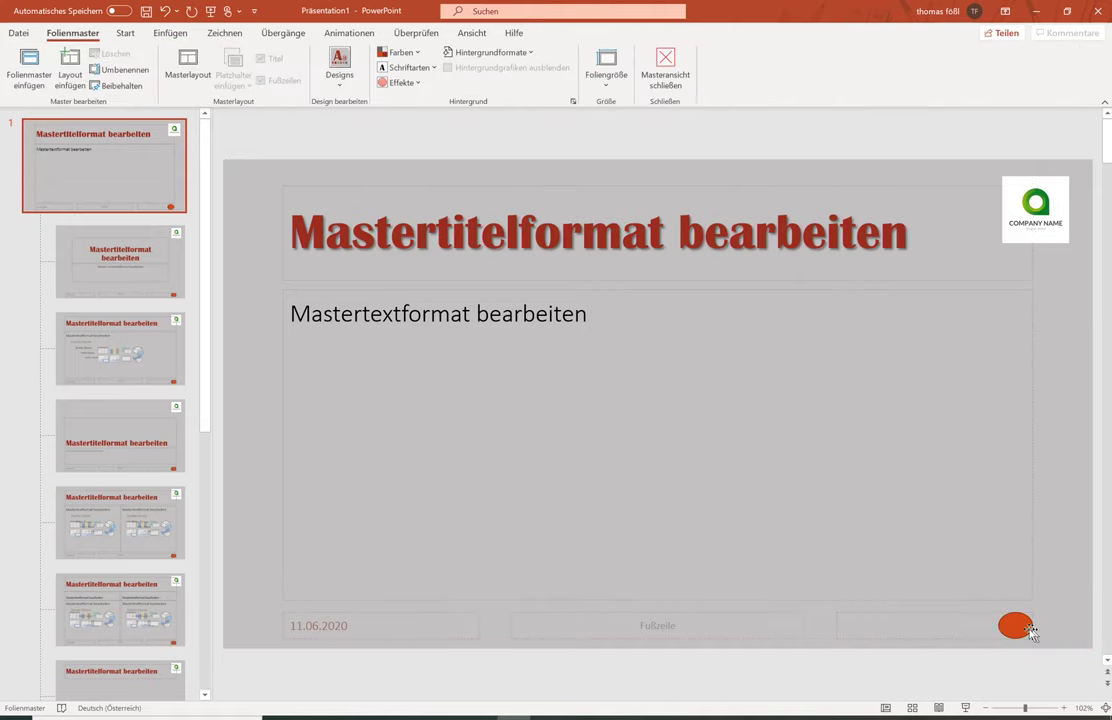
pyautogui.click(1028, 628)
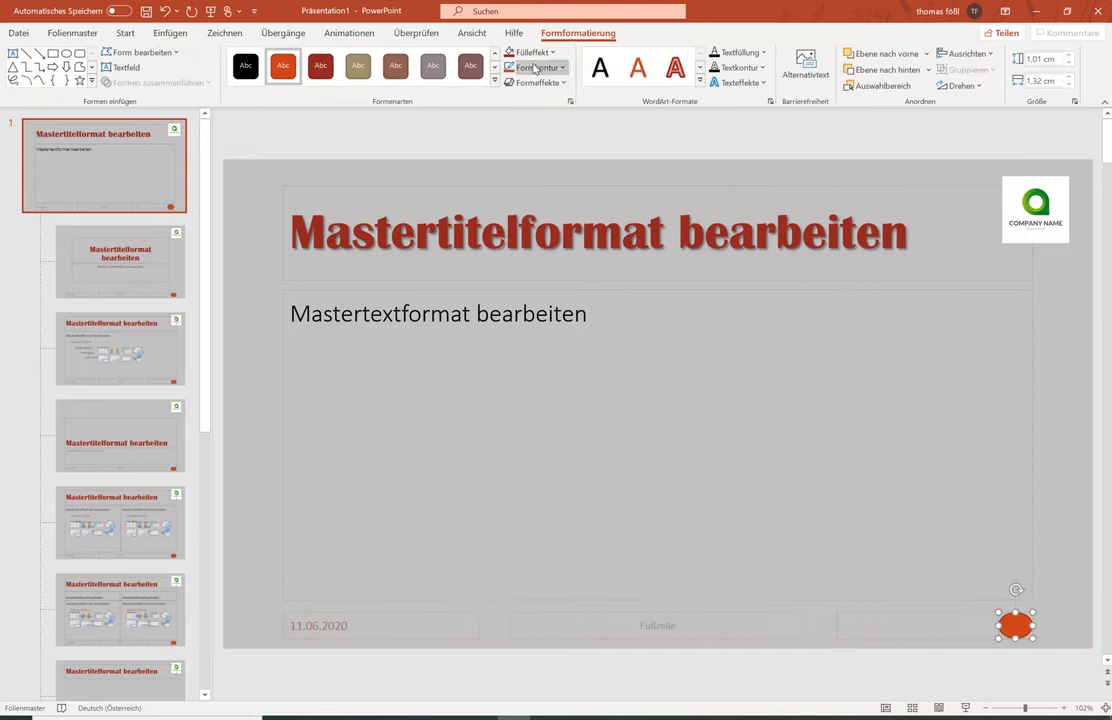
pyautogui.rightClick(1016, 631)
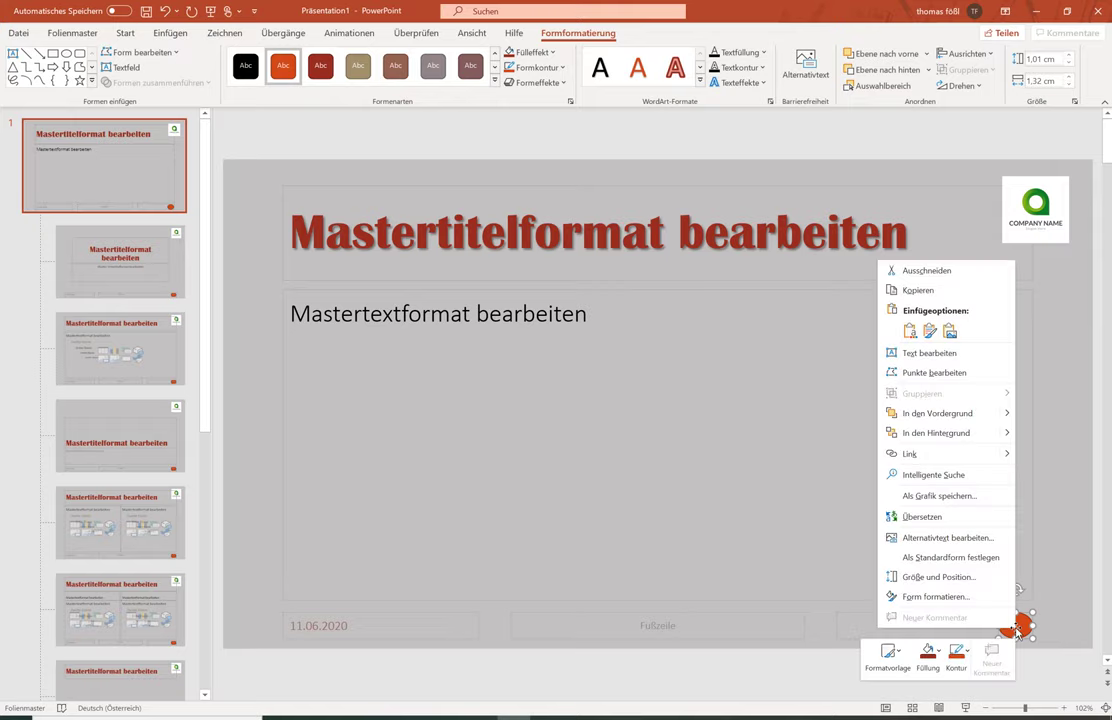
pyautogui.click(930, 432)
pyautogui.click(1085, 598)
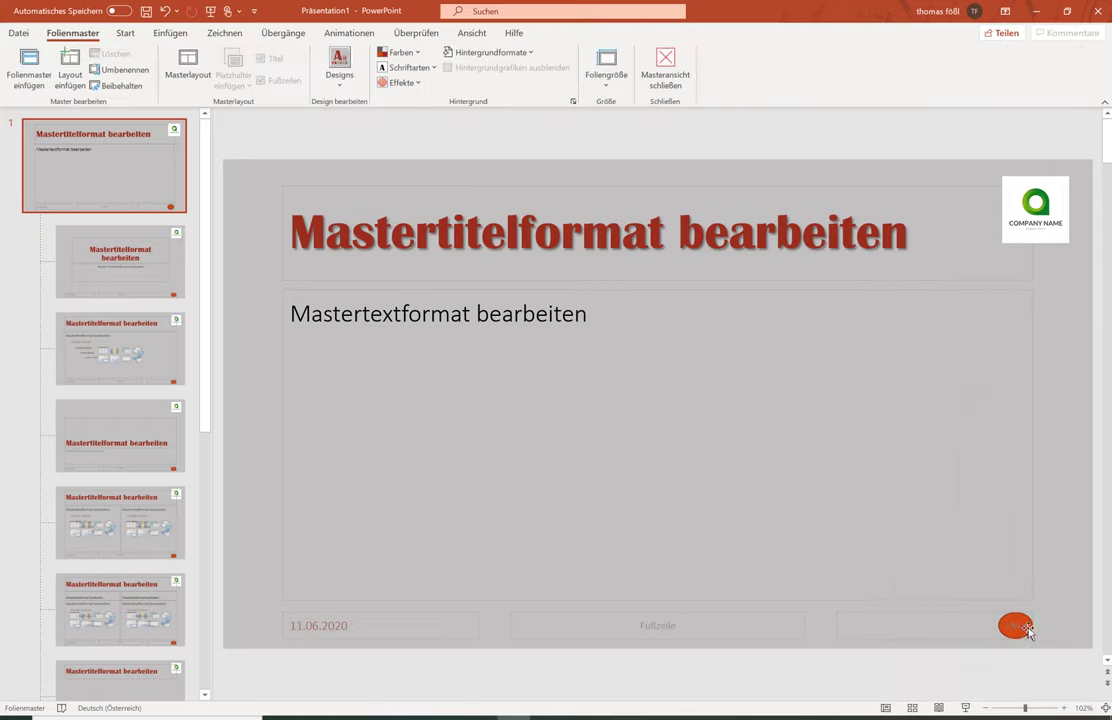
# Give the slide-number placeholder a lighter text fill colour.
pyautogui.click(1025, 627)
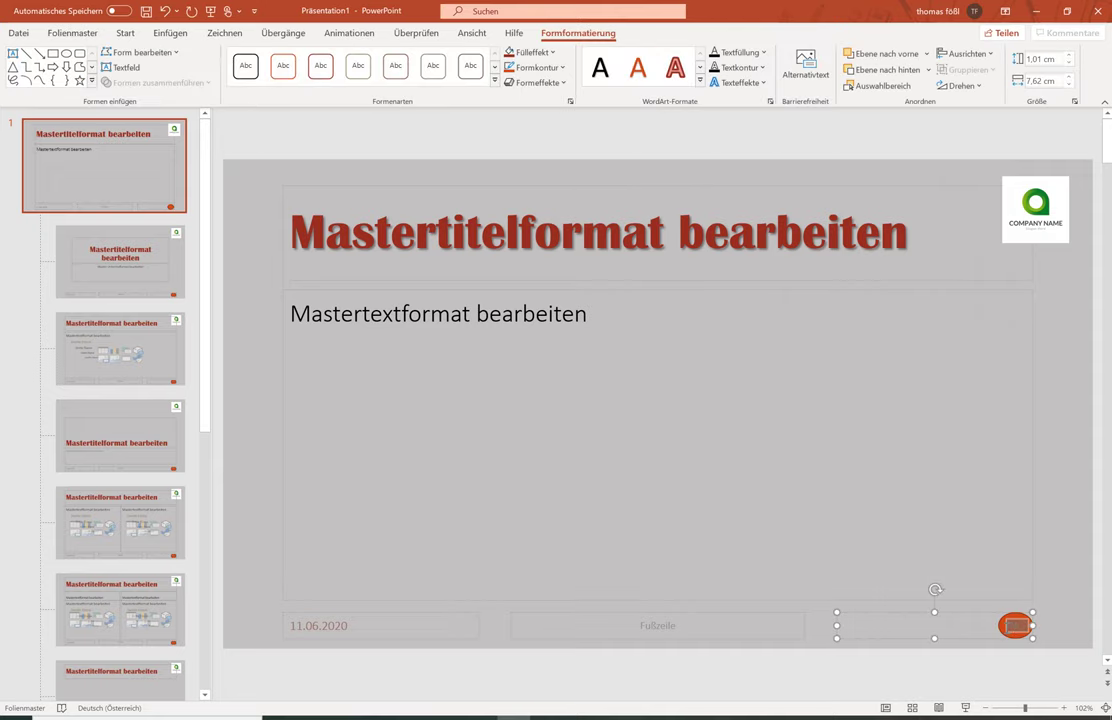
pyautogui.click(765, 55)
pyautogui.click(622, 77)
pyautogui.click(1059, 524)
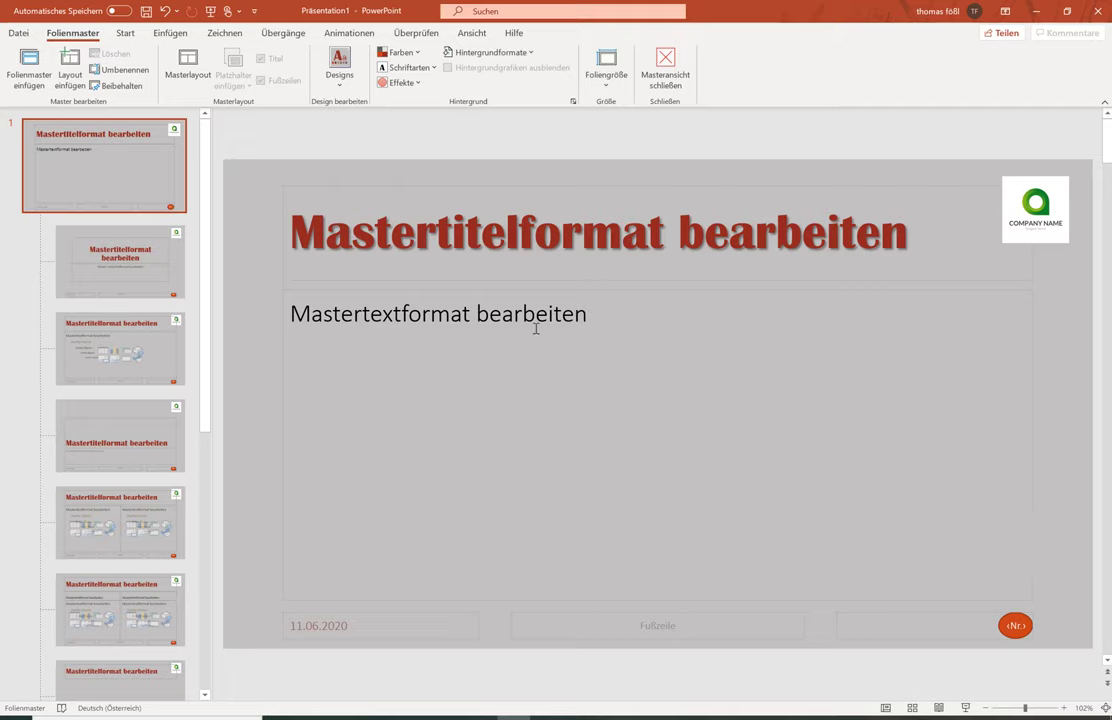
# Close master view and return to the 'Mein Titel' slide in normal view.
pyautogui.click(663, 69)
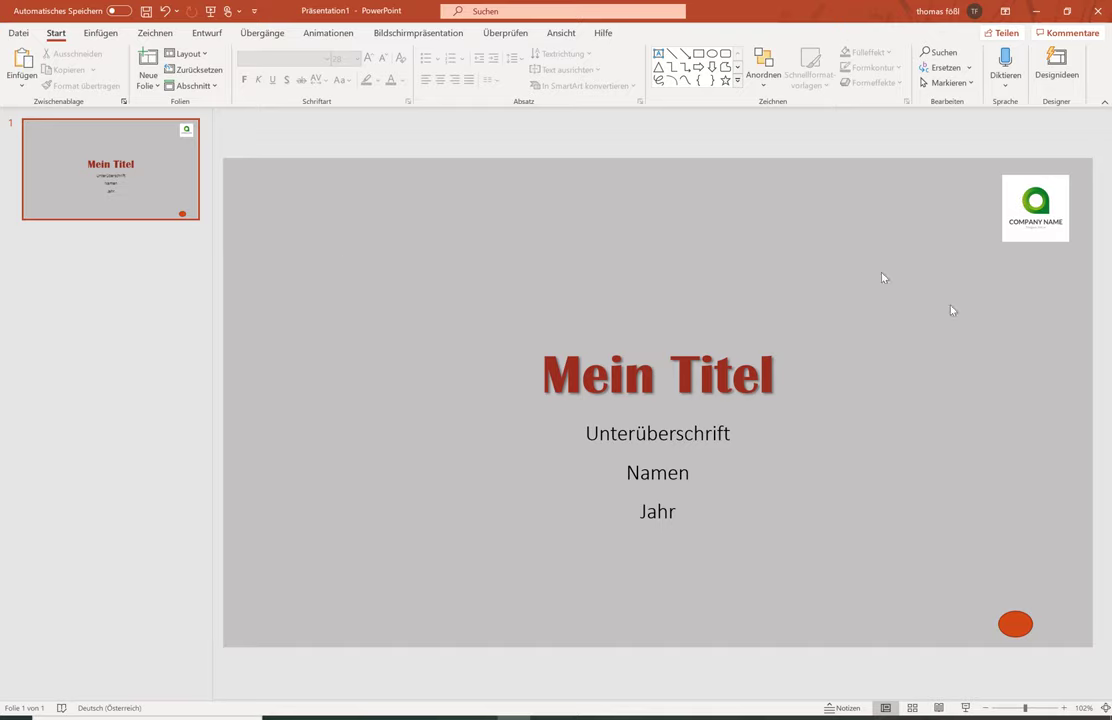
pyautogui.rightClick(346, 215)
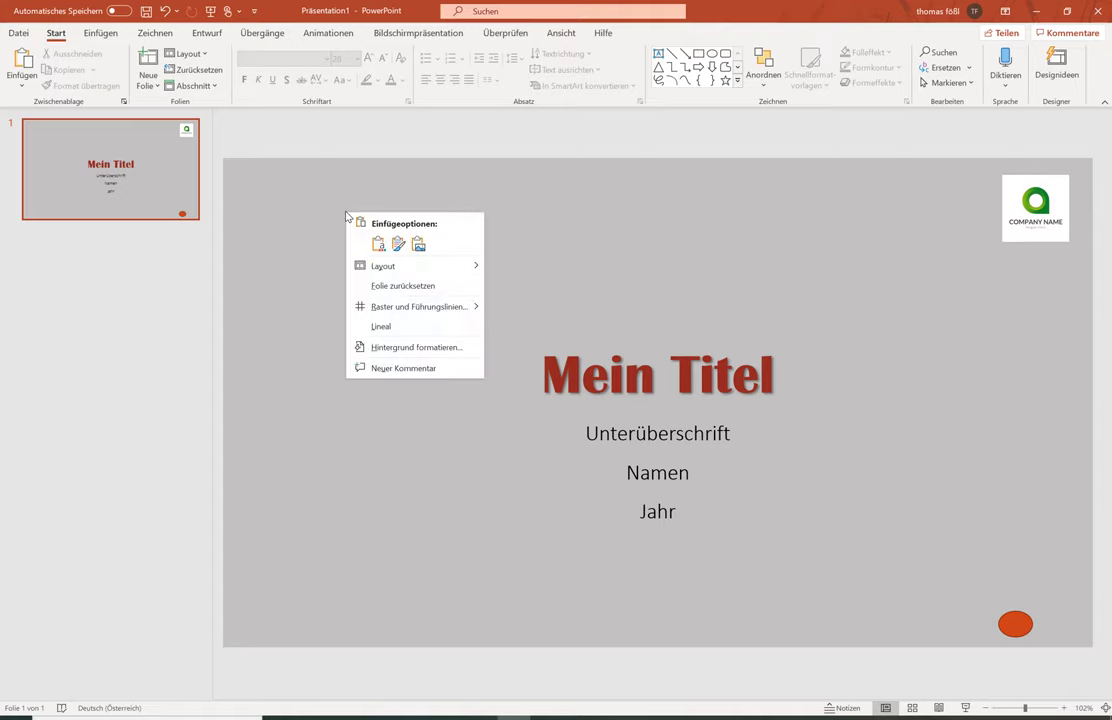
pyautogui.click(381, 420)
pyautogui.click(100, 33)
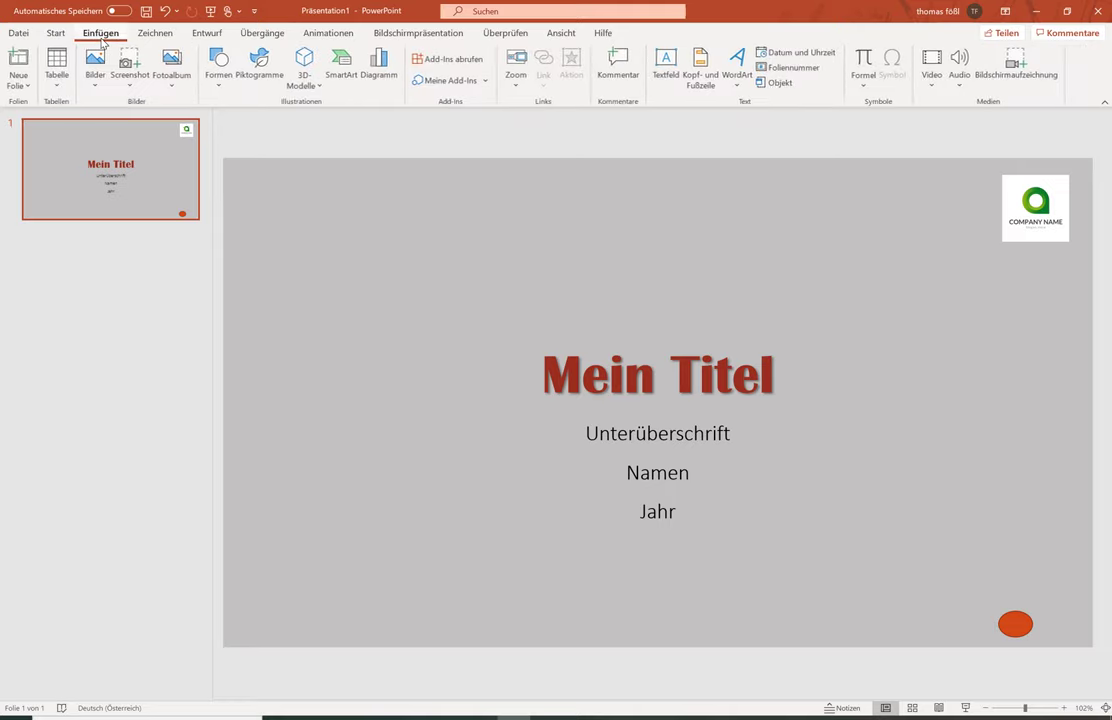
# Tick Foliennummer in Kopf- und Fußzeile and apply it to all slides.
pyautogui.click(795, 68)
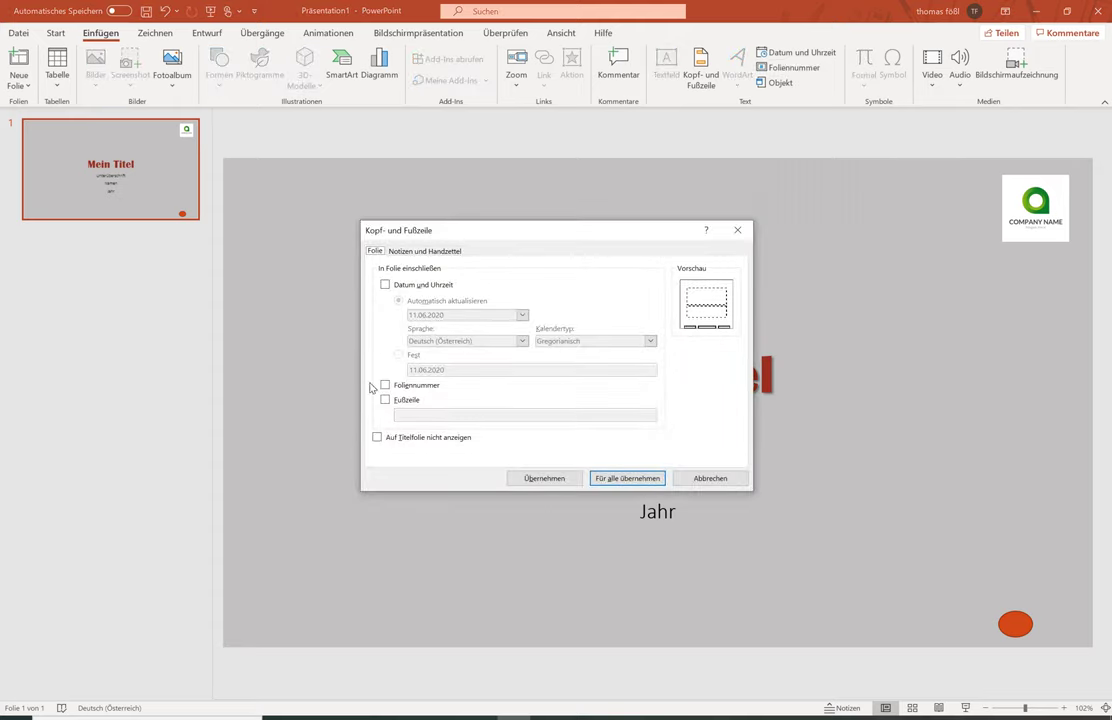
pyautogui.click(386, 386)
pyautogui.click(608, 478)
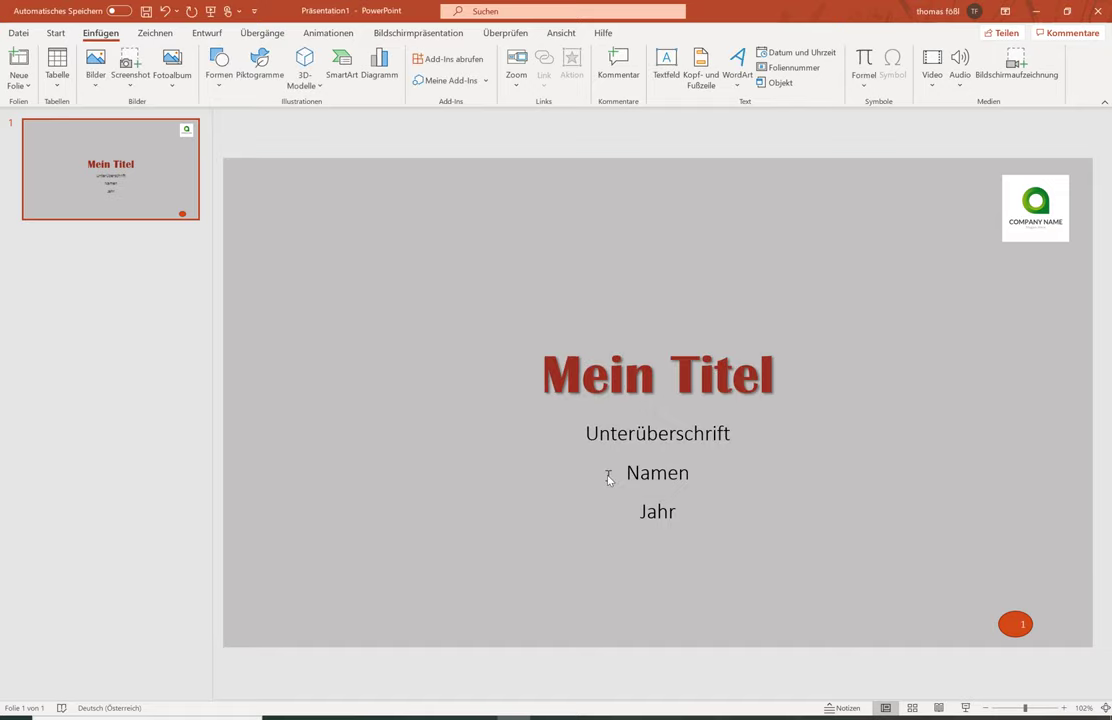
# Nudge the slide-number box slightly left to sit inside the orange oval.
pyautogui.click(1021, 625)
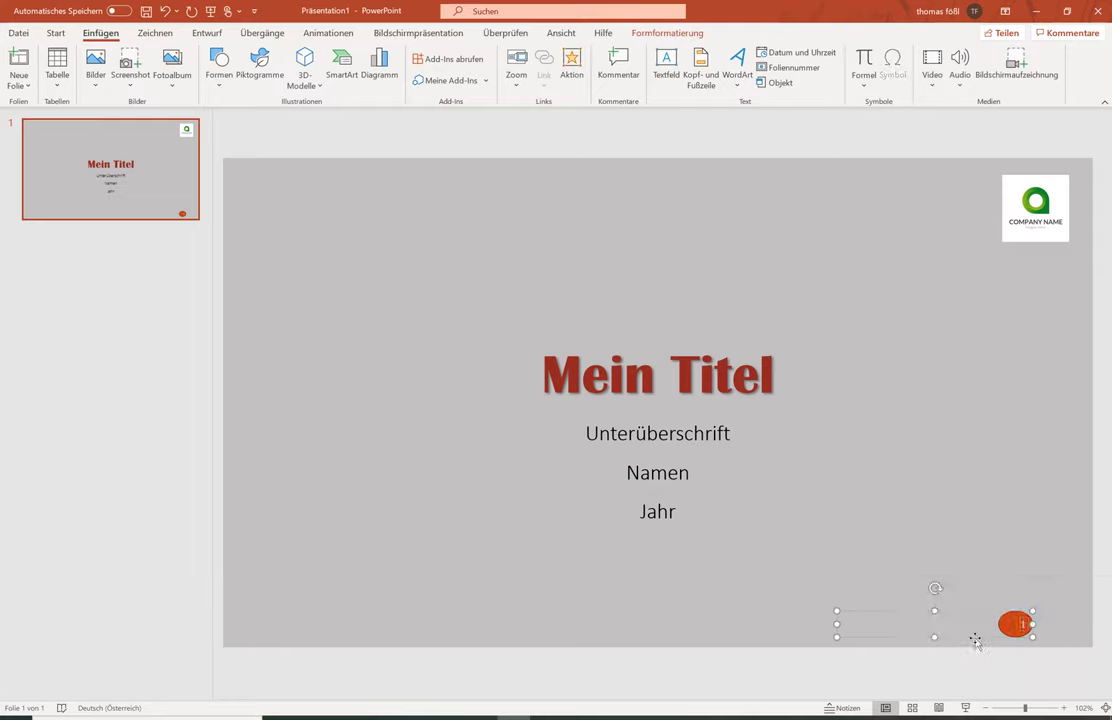
pyautogui.click(1034, 636)
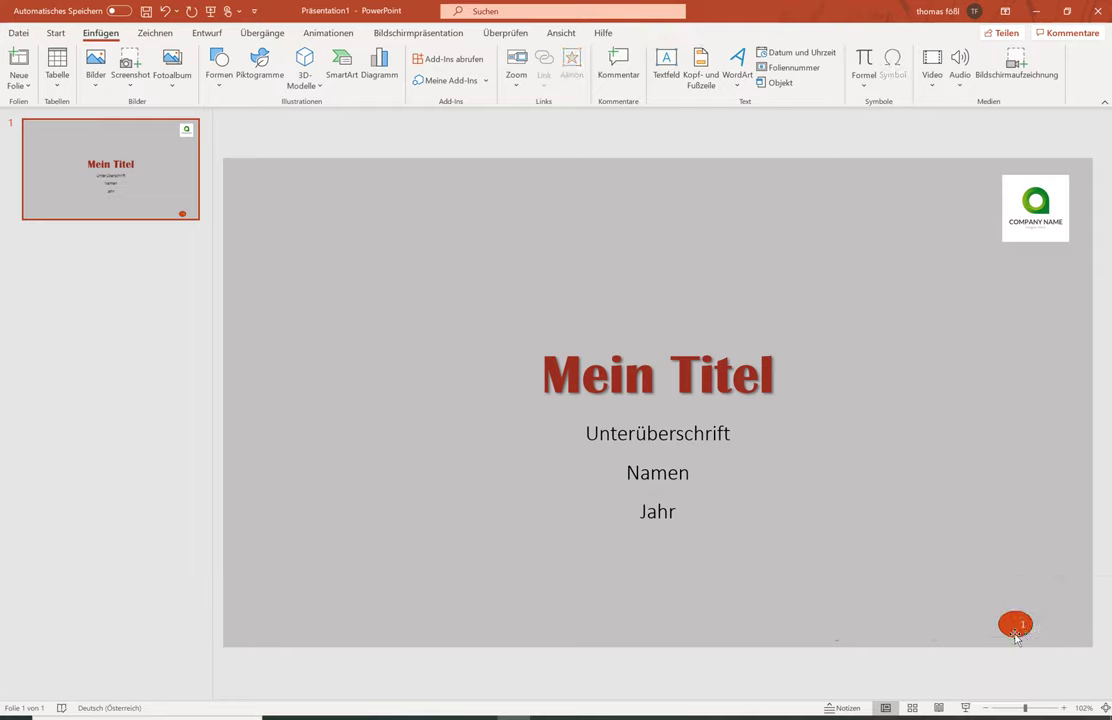
pyautogui.click(1015, 638)
pyautogui.click(1056, 630)
pyautogui.click(1012, 633)
pyautogui.click(1066, 630)
pyautogui.click(1017, 634)
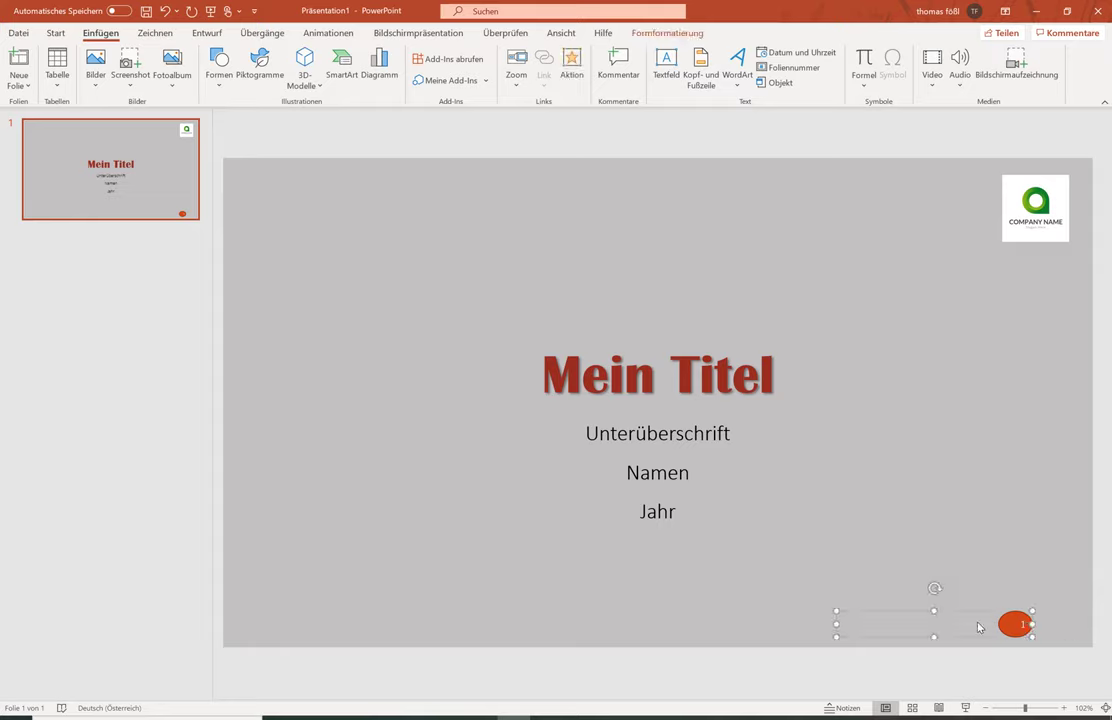
pyautogui.hotkey('ctrl', 'Left')
pyautogui.press('Escape')
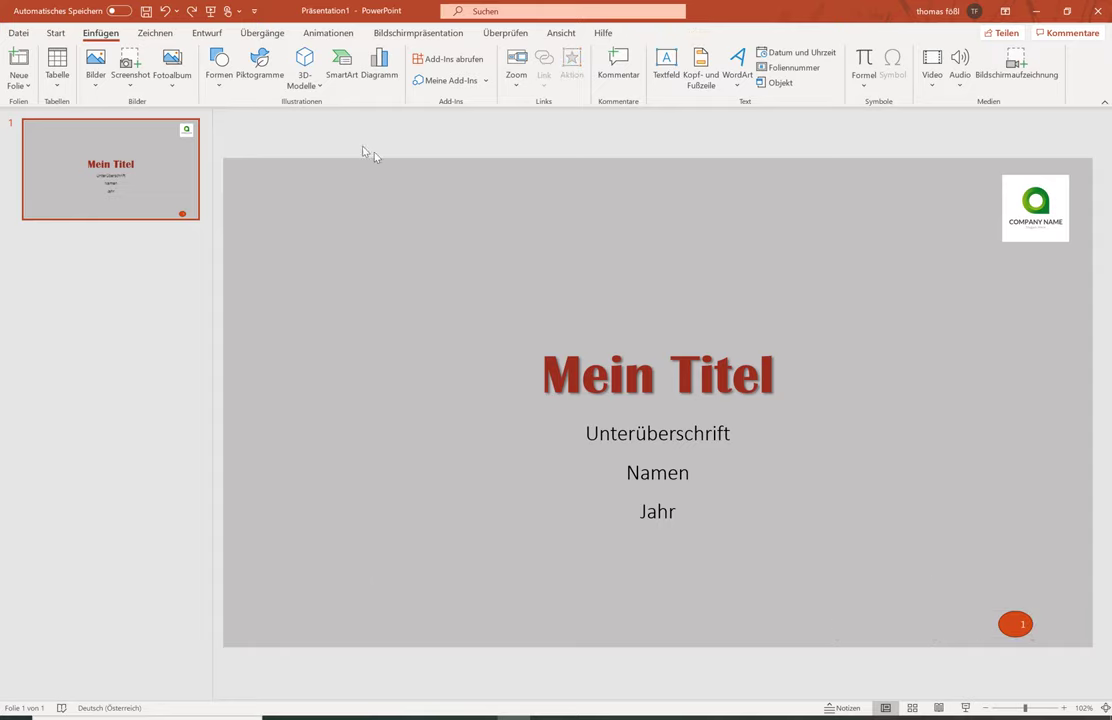
# Reopen Folienmaster and inspect the page-number placeholder on the title and other layouts.
pyautogui.click(570, 35)
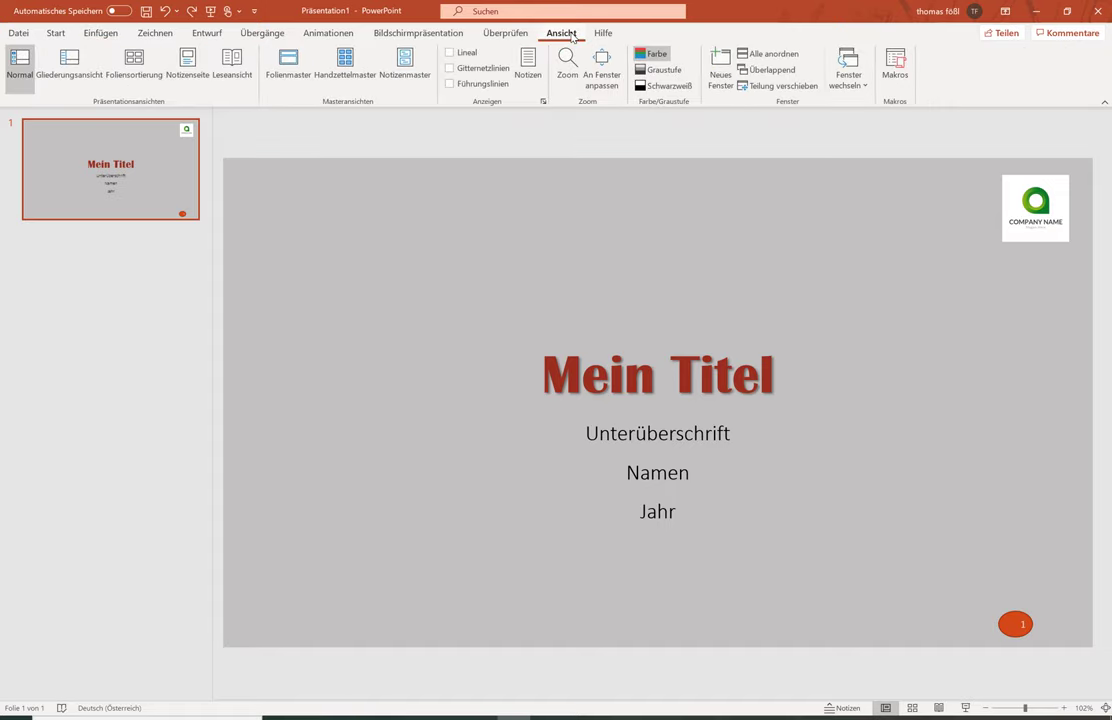
pyautogui.click(290, 64)
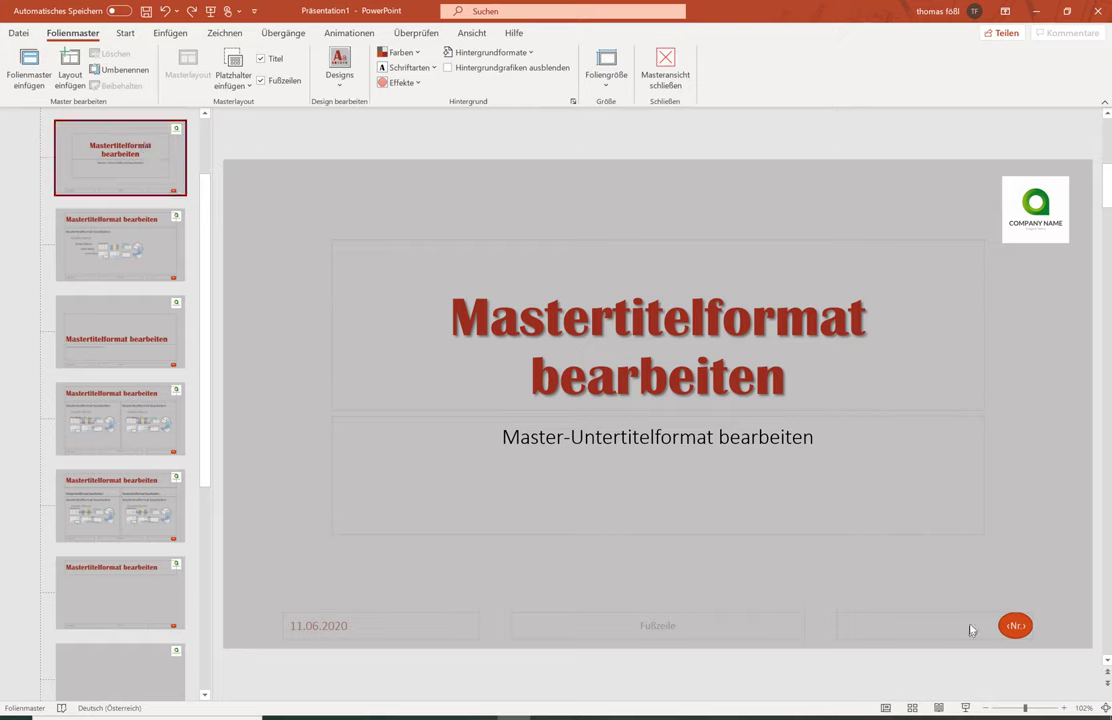
pyautogui.click(1004, 622)
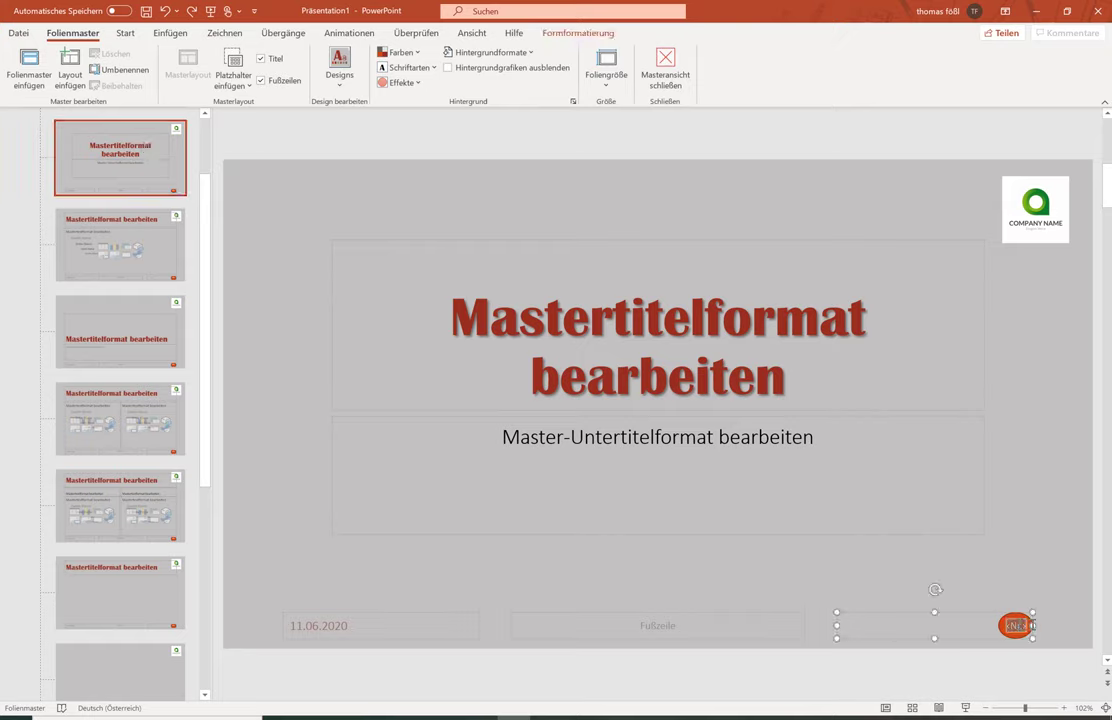
pyautogui.click(1057, 550)
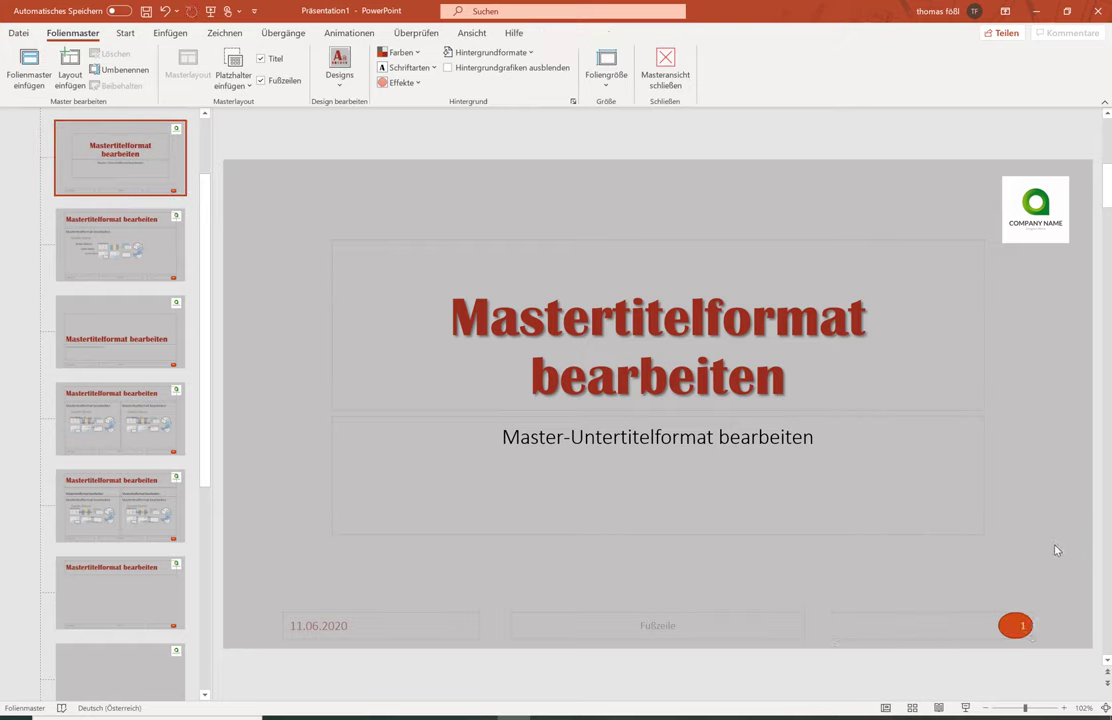
pyautogui.click(168, 245)
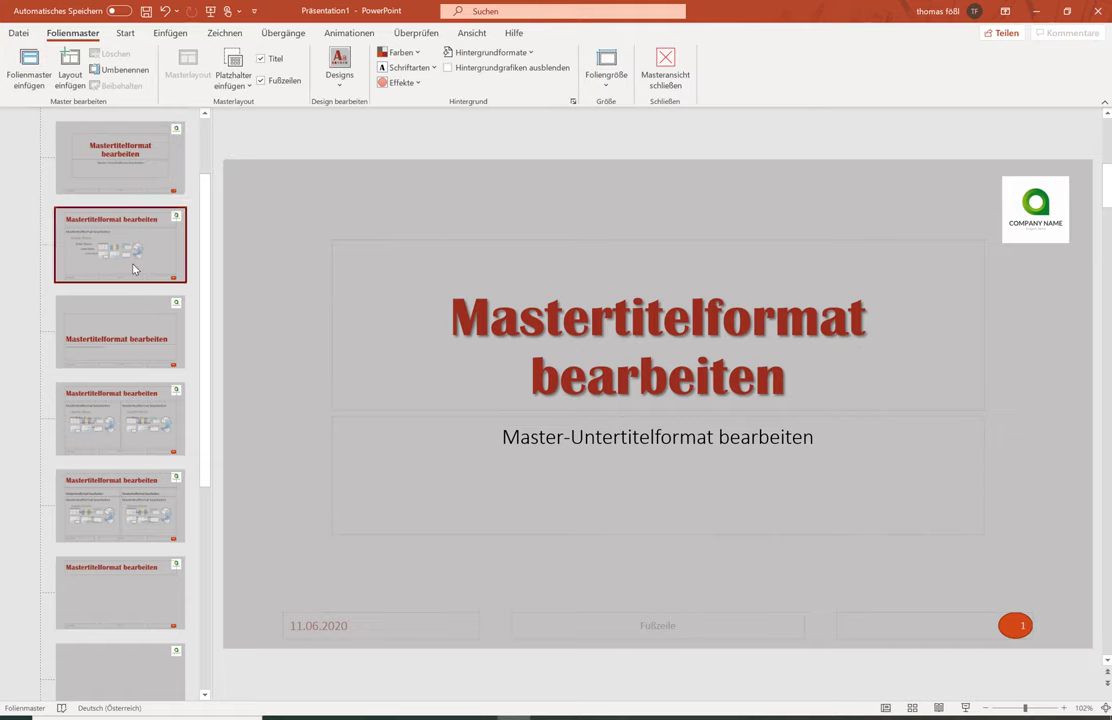
pyautogui.click(170, 310)
pyautogui.press('Up')
pyautogui.press('Up')
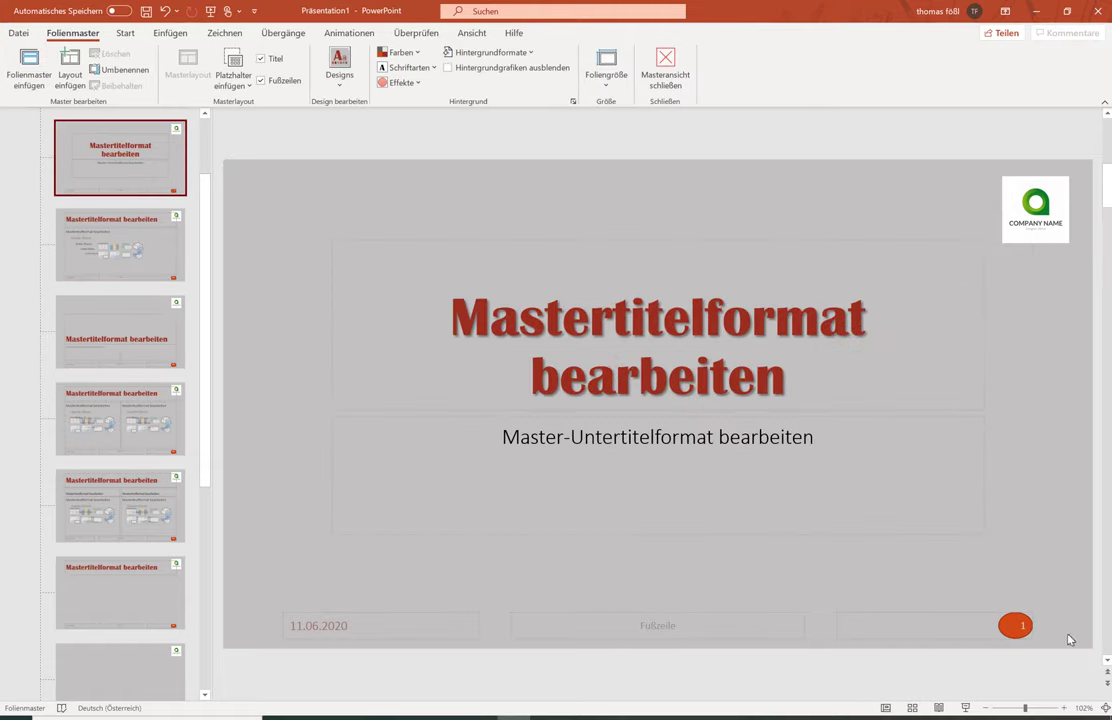
pyautogui.click(1005, 636)
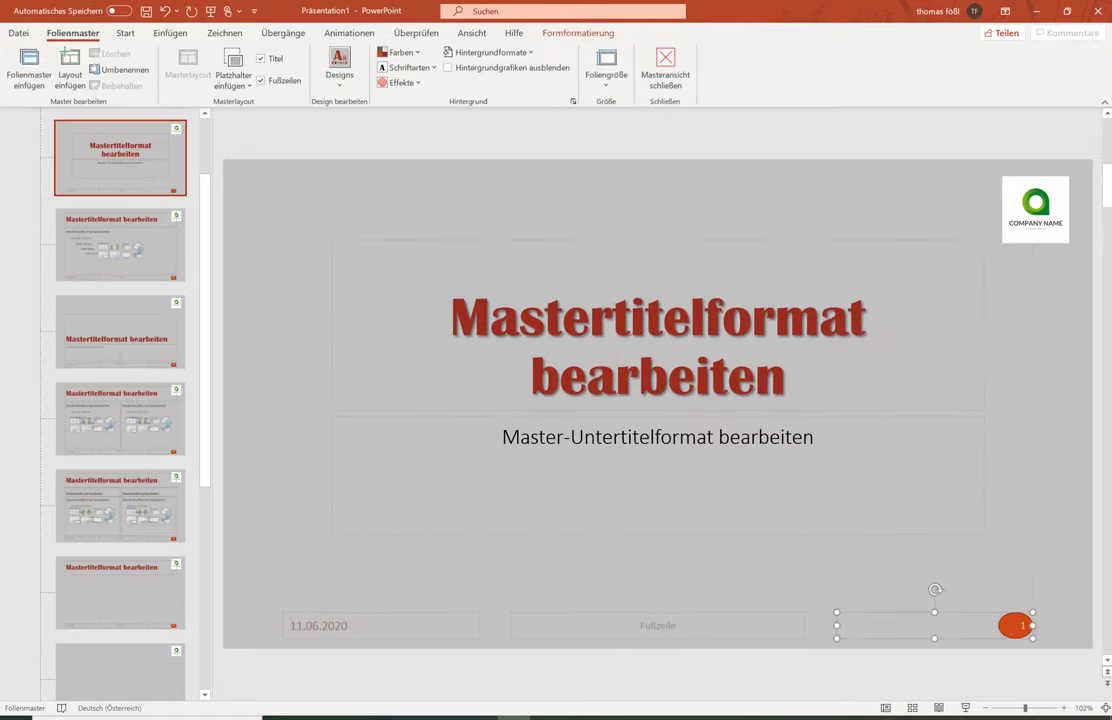
pyautogui.press('Escape')
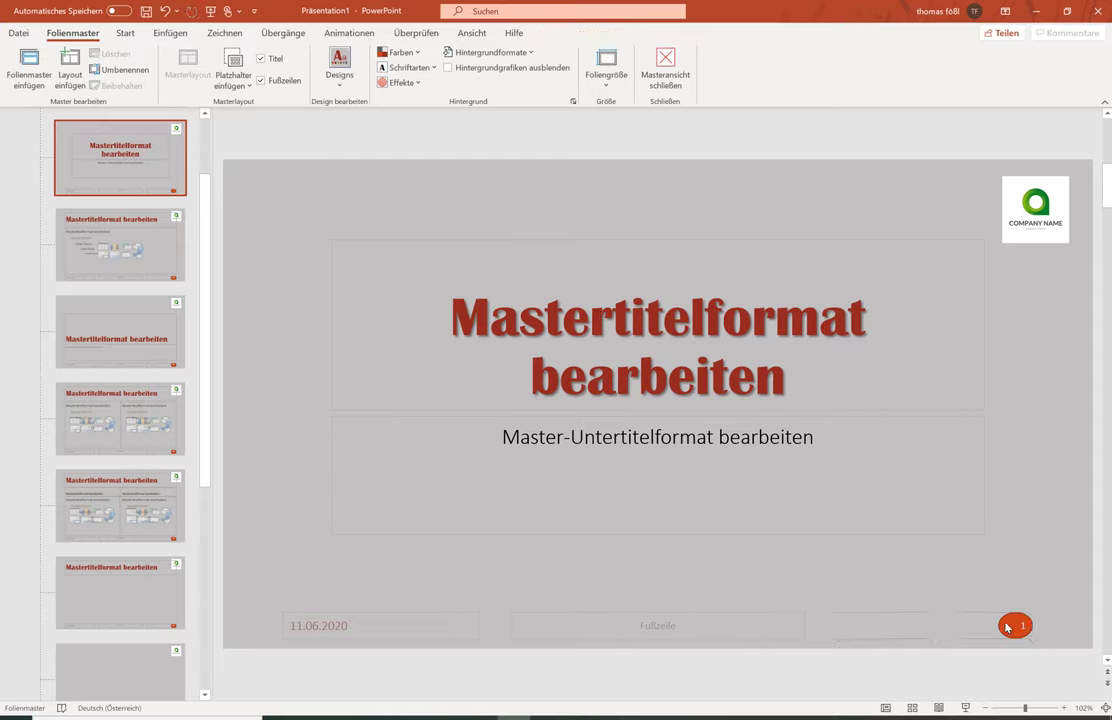
# On the main master, nudge the orange oval right to centre the number, then close master view.
pyautogui.scroll(3, 125, 198)
pyautogui.scroll(2, 125, 198)
pyautogui.click(120, 175)
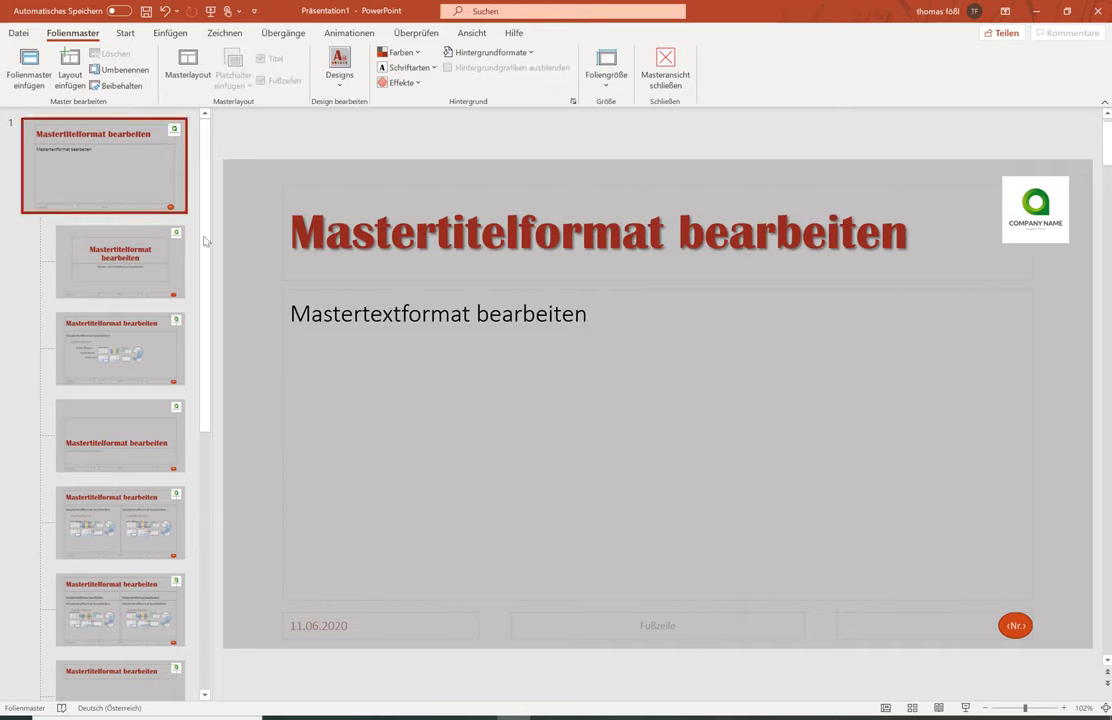
pyautogui.click(1020, 626)
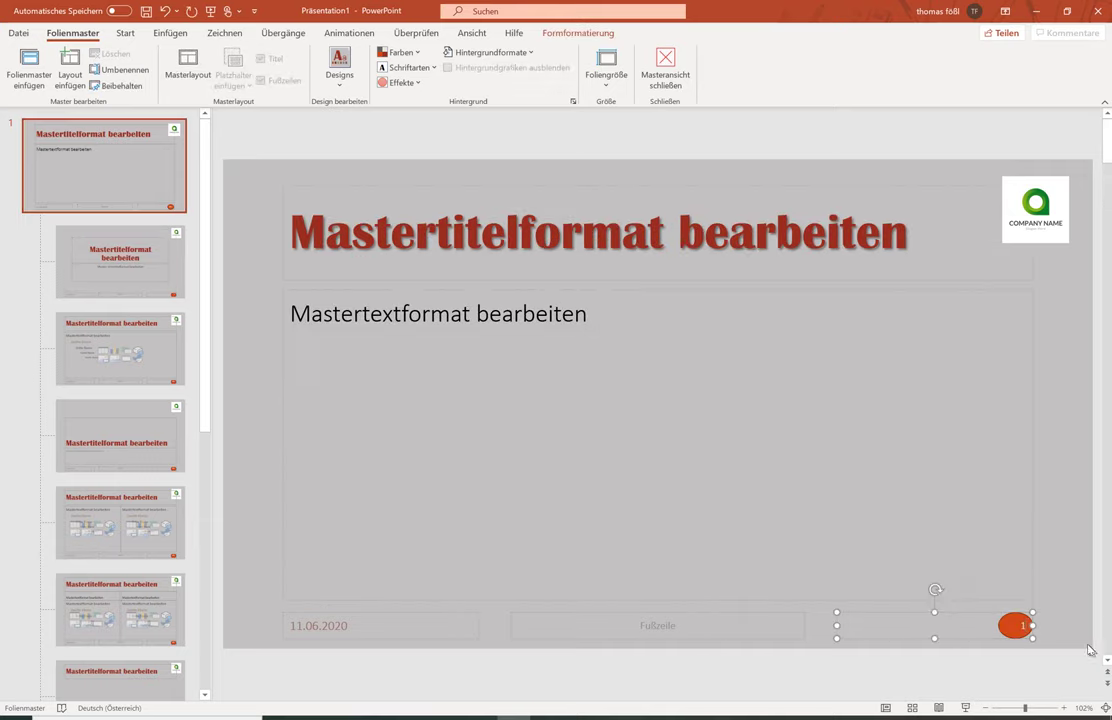
pyautogui.click(1005, 638)
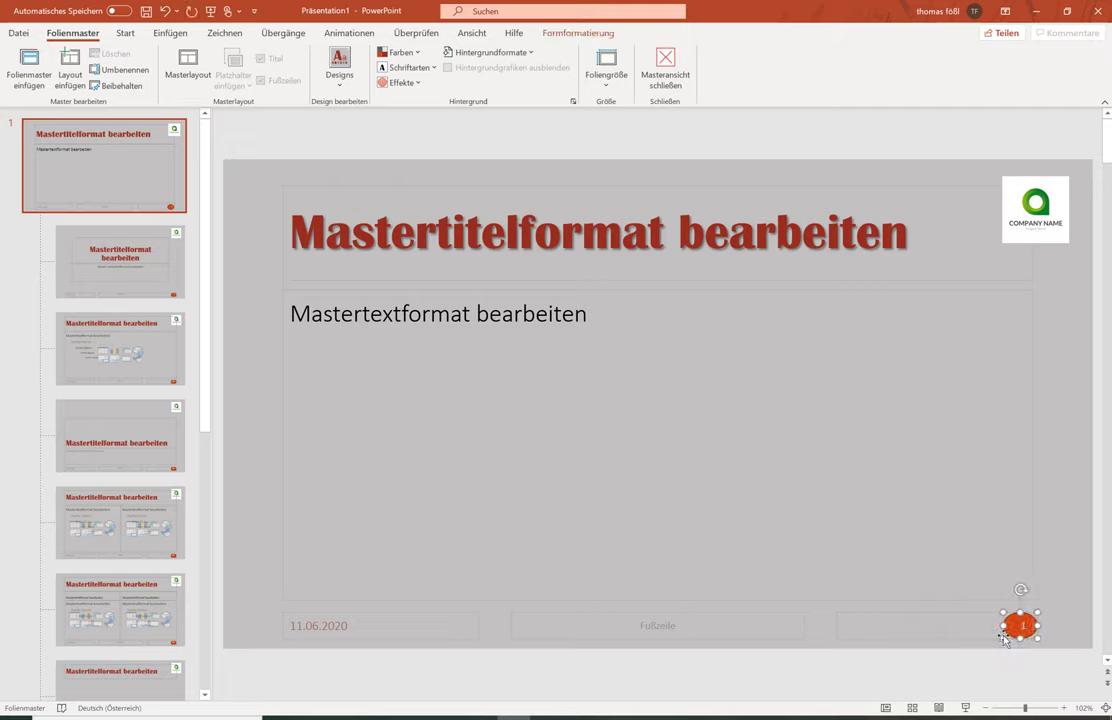
pyautogui.press('Right')
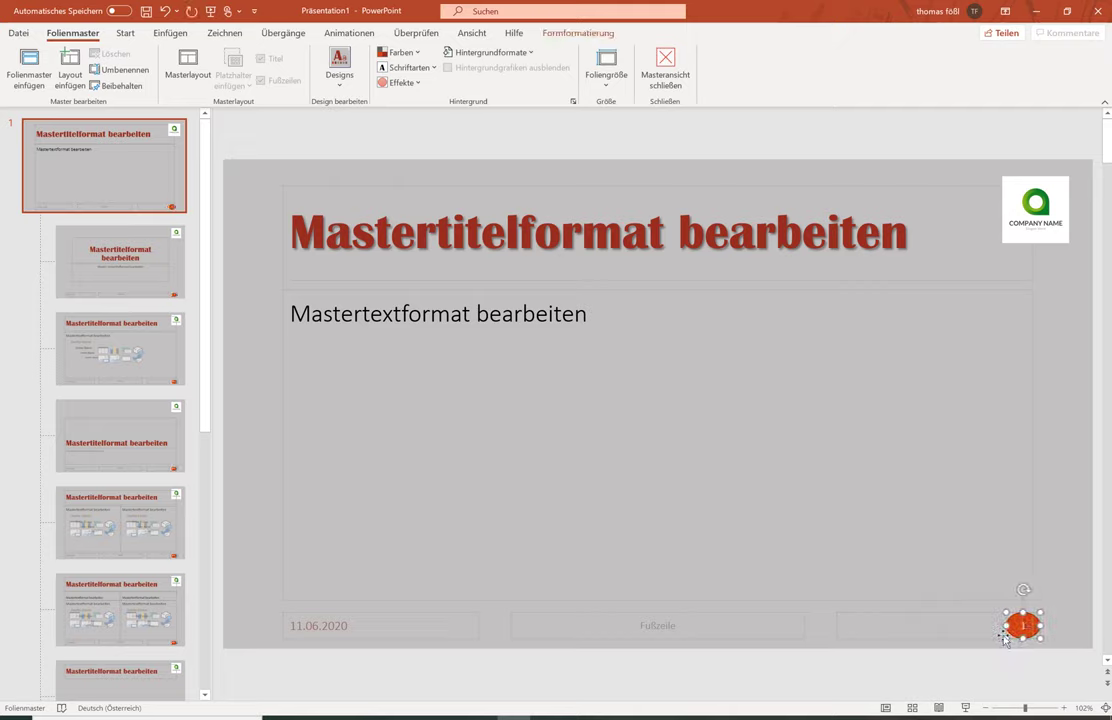
pyautogui.click(1077, 601)
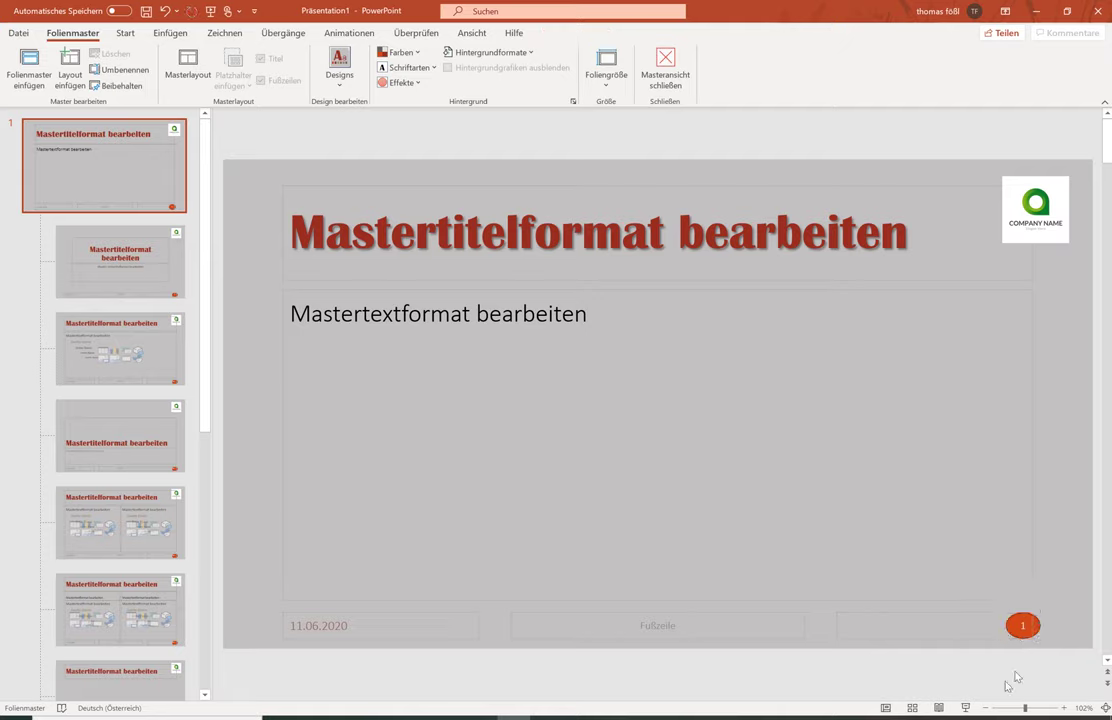
pyautogui.click(1022, 636)
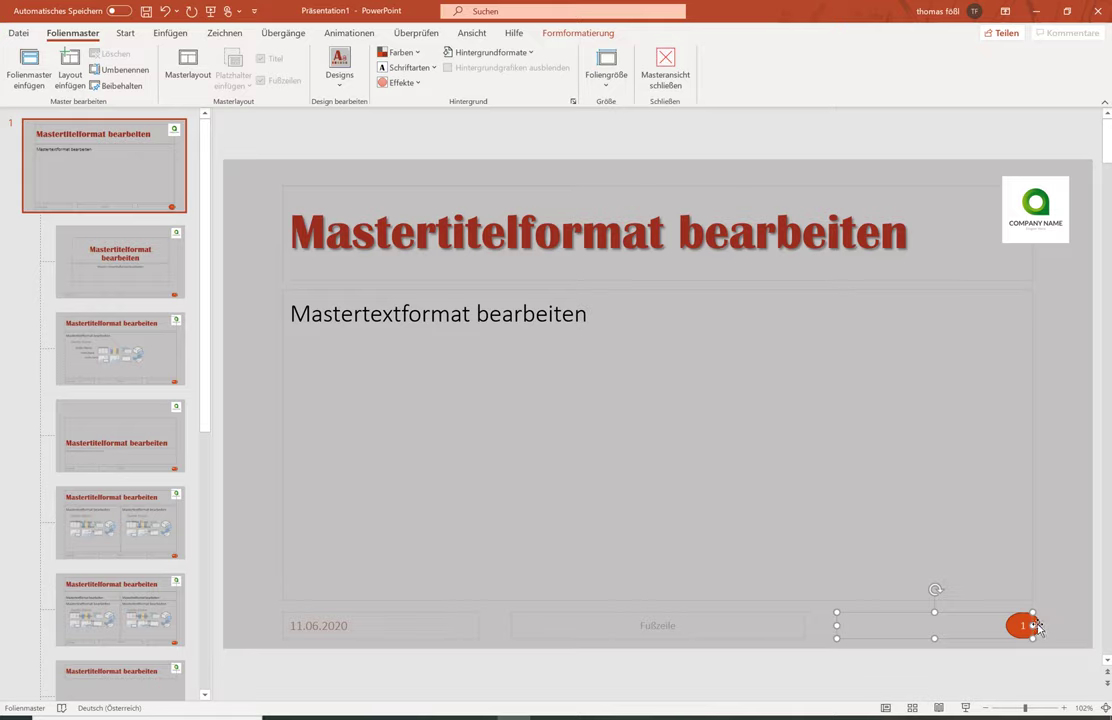
pyautogui.click(1035, 627)
pyautogui.click(1079, 640)
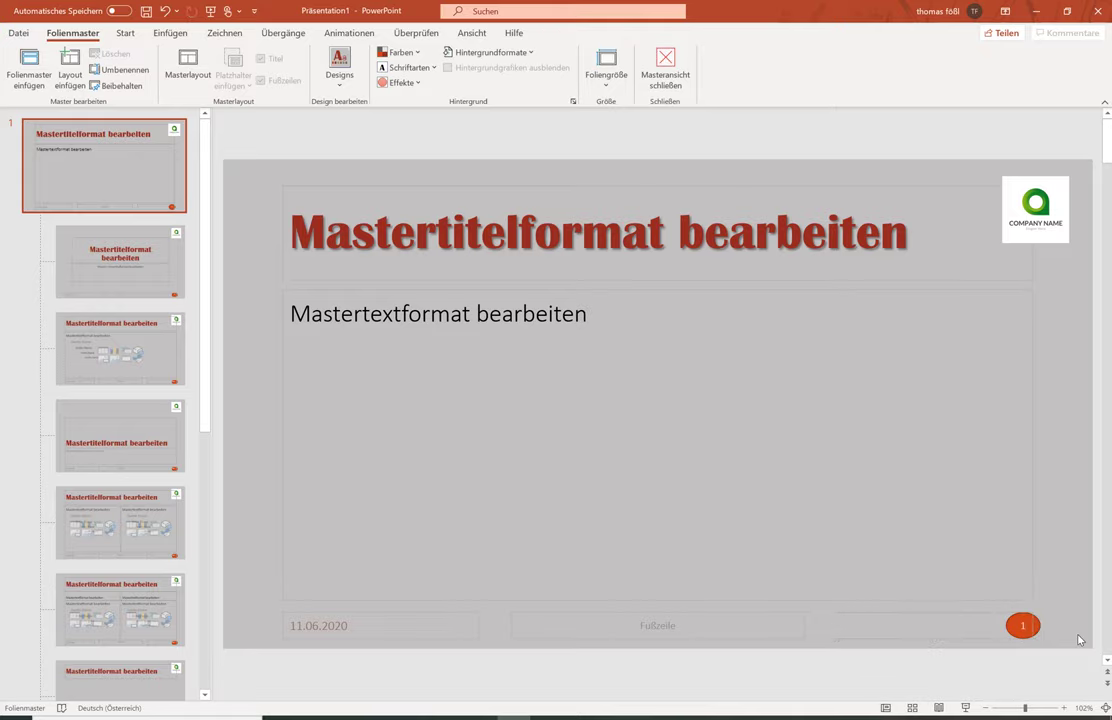
pyautogui.click(665, 75)
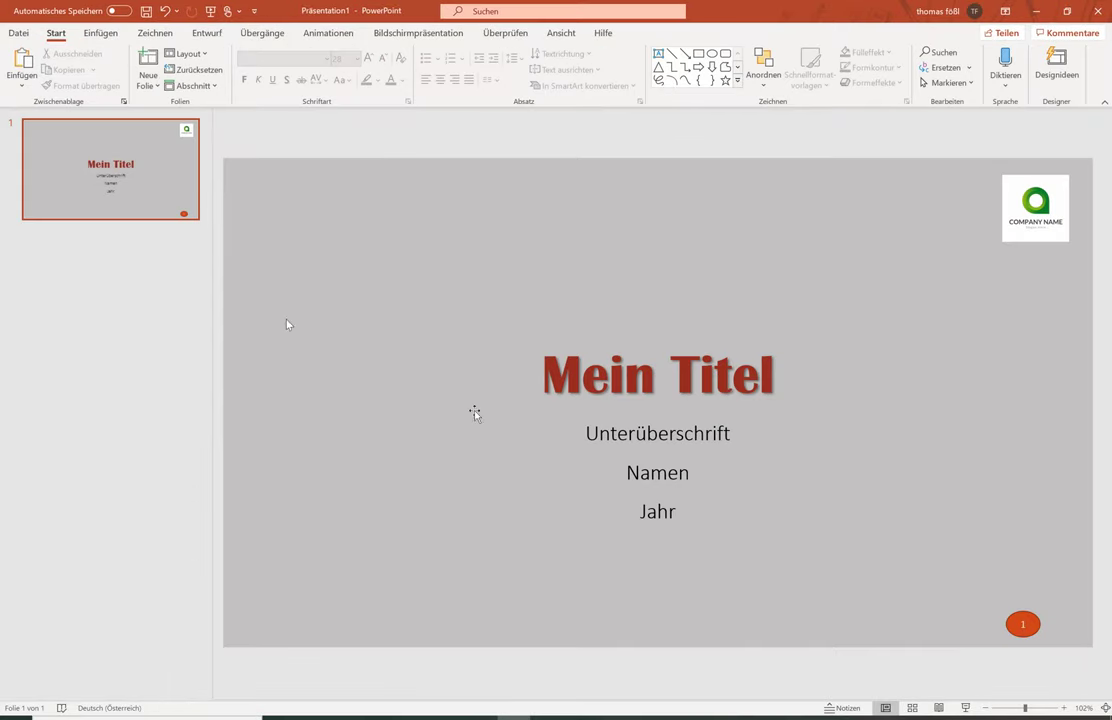
# Add a new Nur Titel slide, then return to slide 1.
pyautogui.click(146, 86)
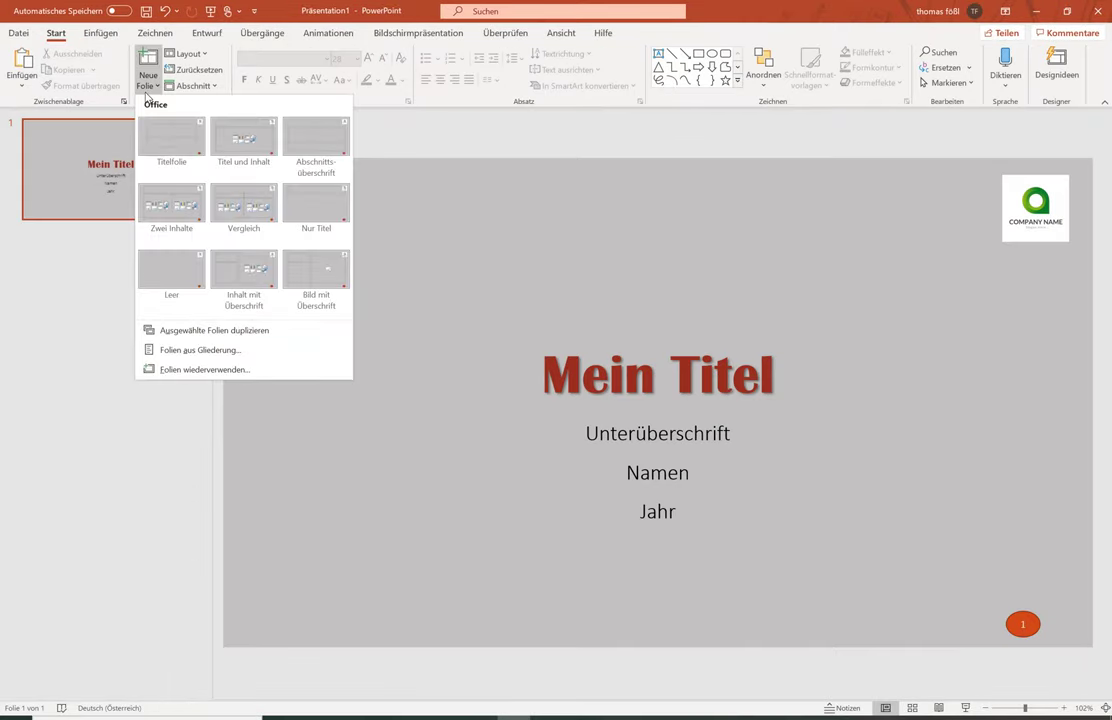
pyautogui.click(306, 199)
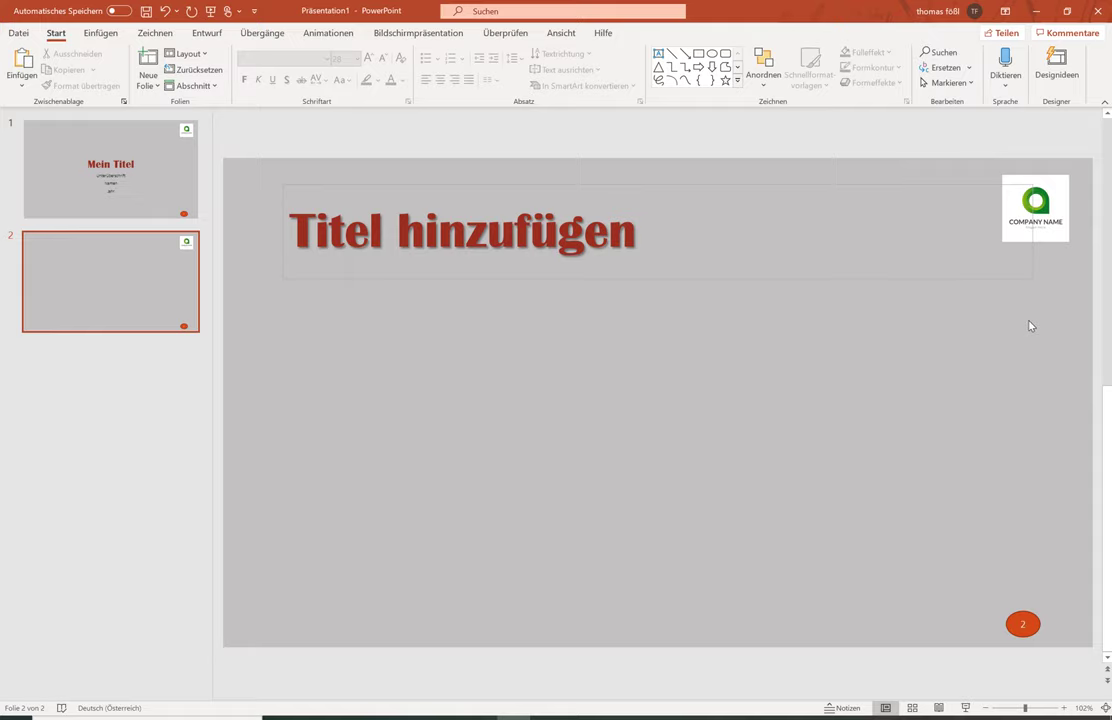
pyautogui.click(73, 152)
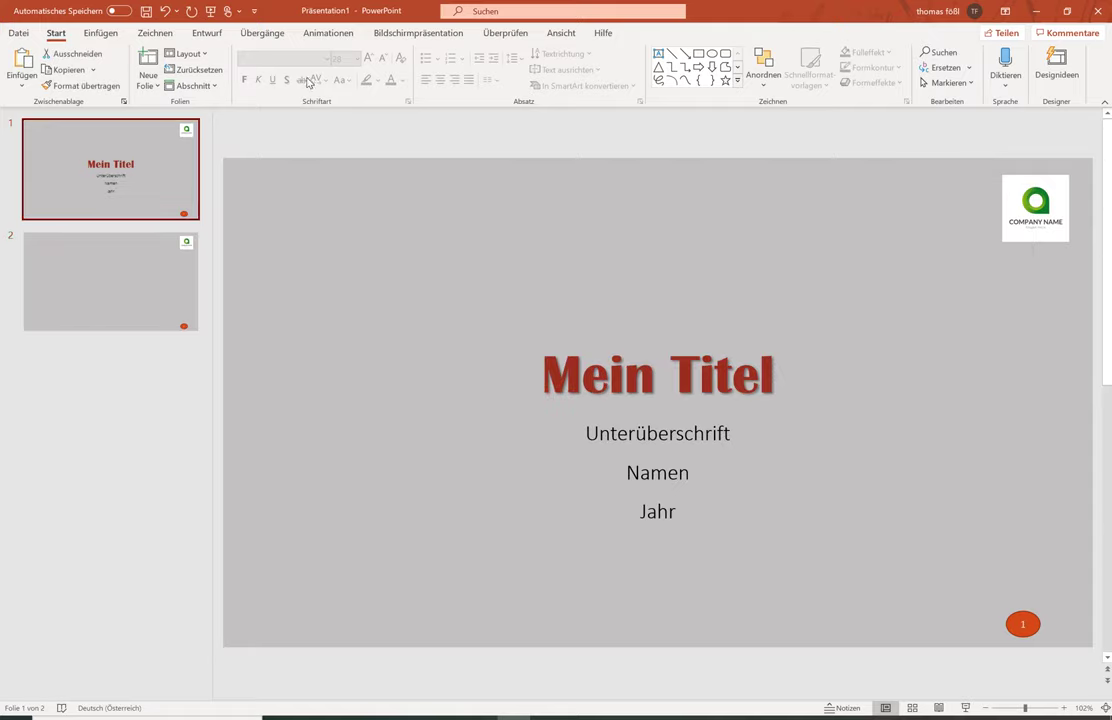
# Enable an auto-updating Juni 20 date for all slides and check it on slide 2.
pyautogui.click(105, 35)
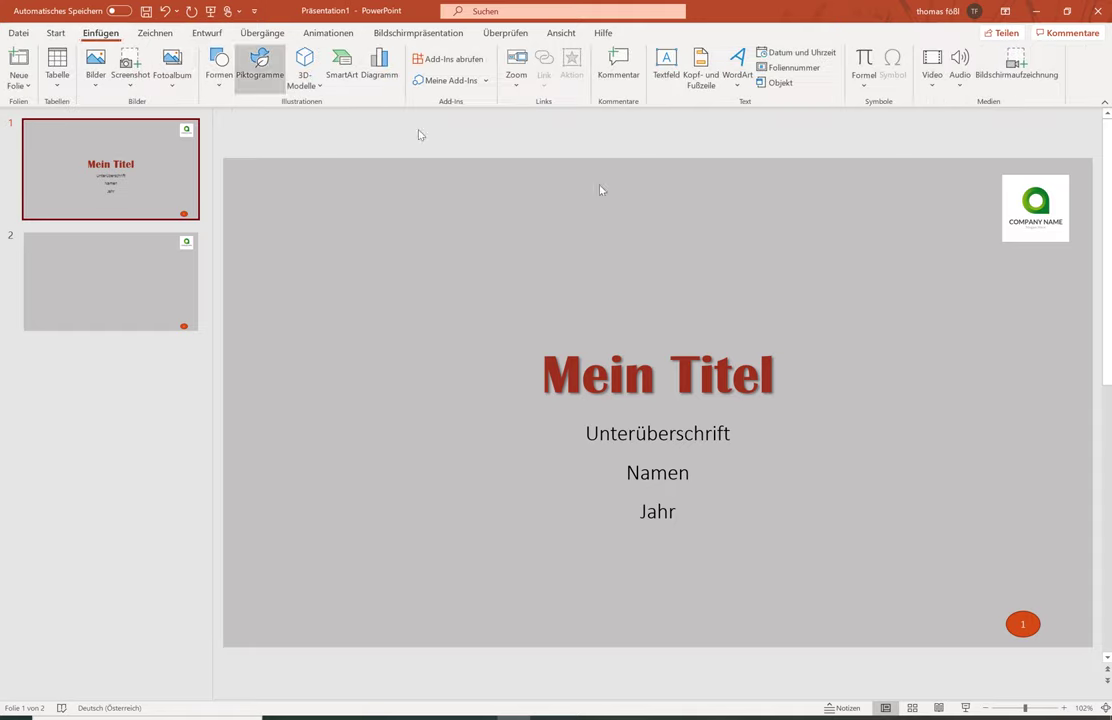
pyautogui.click(800, 53)
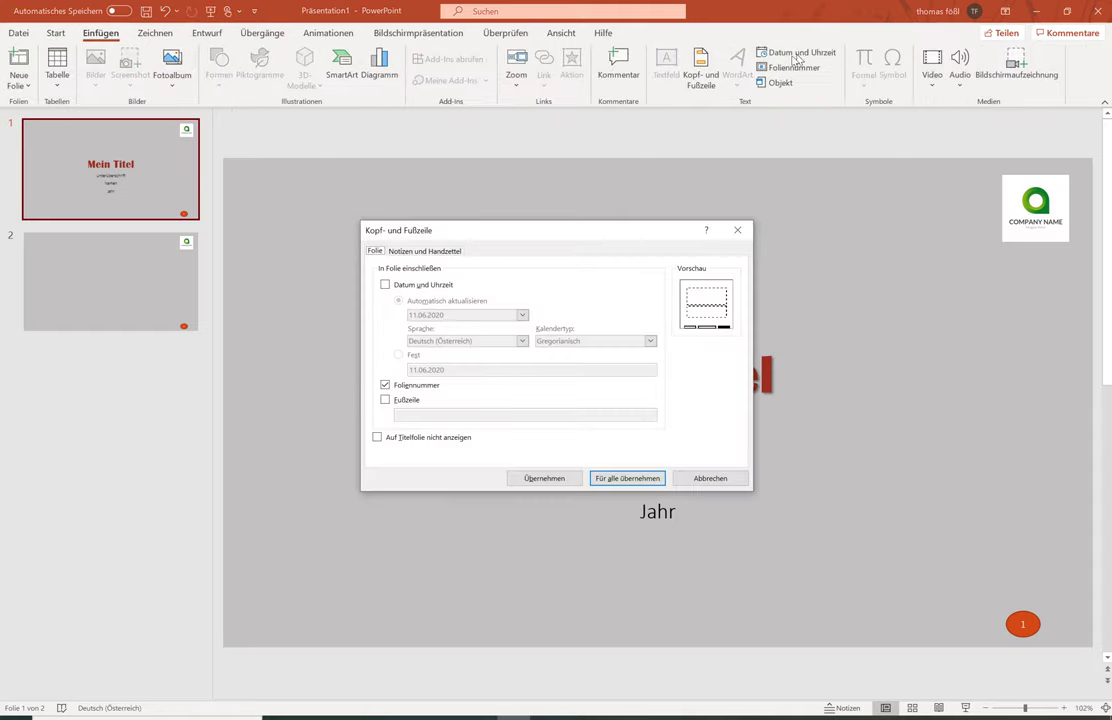
pyautogui.click(386, 286)
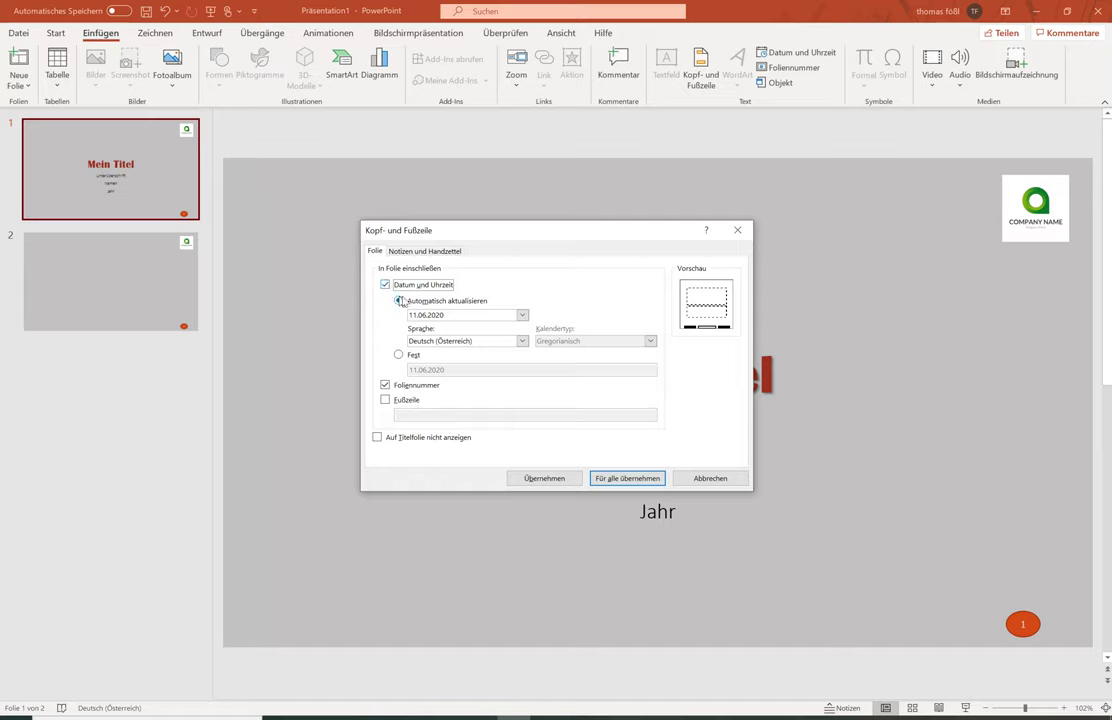
pyautogui.click(522, 315)
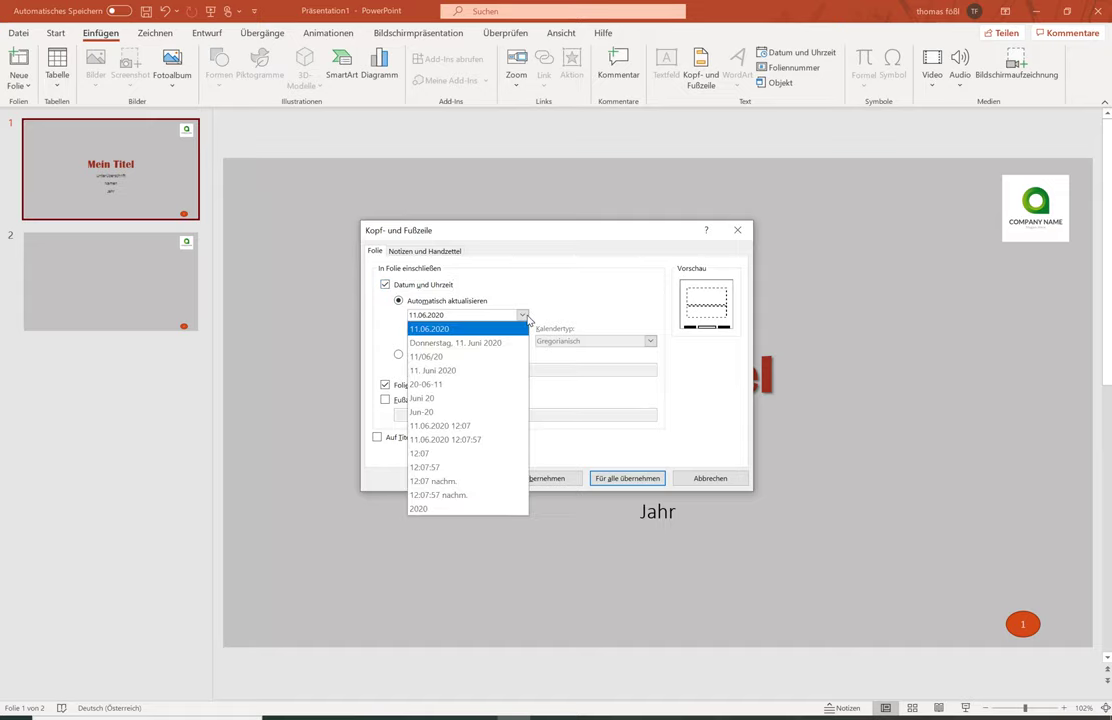
pyautogui.click(428, 398)
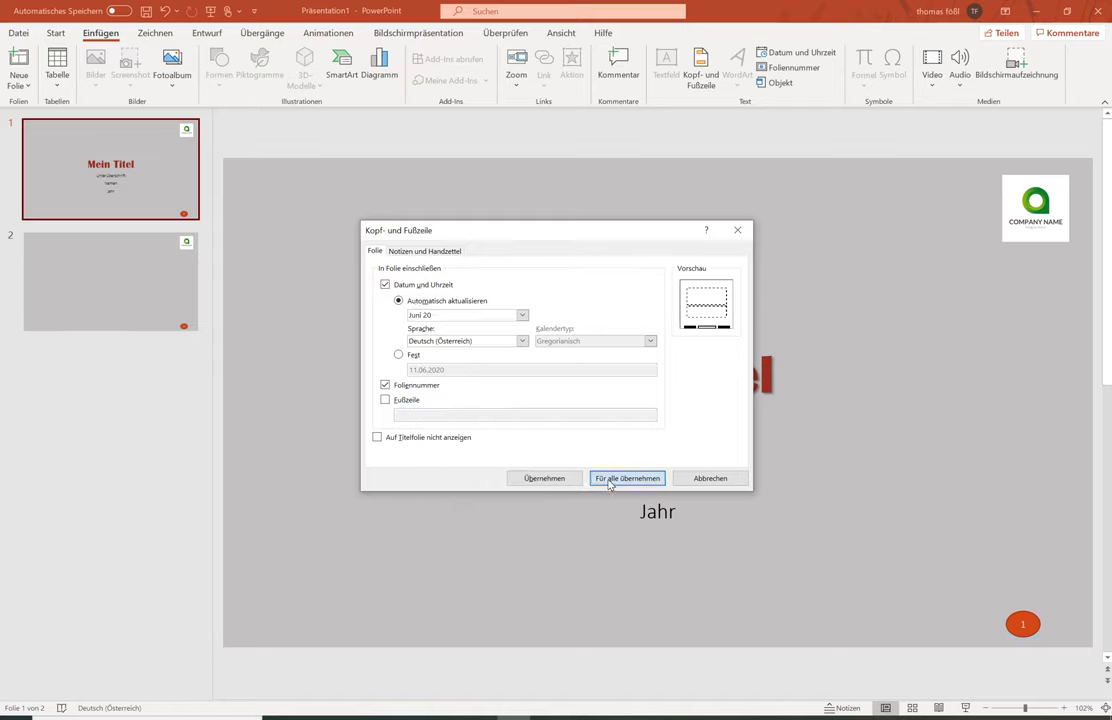
pyautogui.click(609, 480)
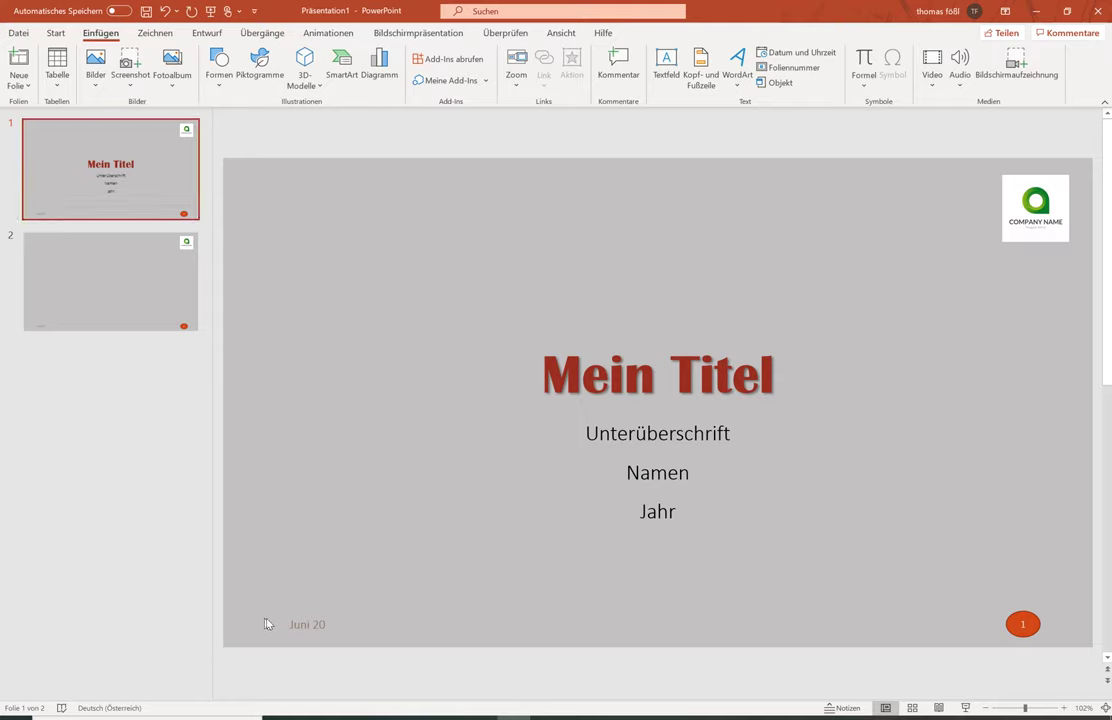
pyautogui.click(110, 316)
pyautogui.click(88, 175)
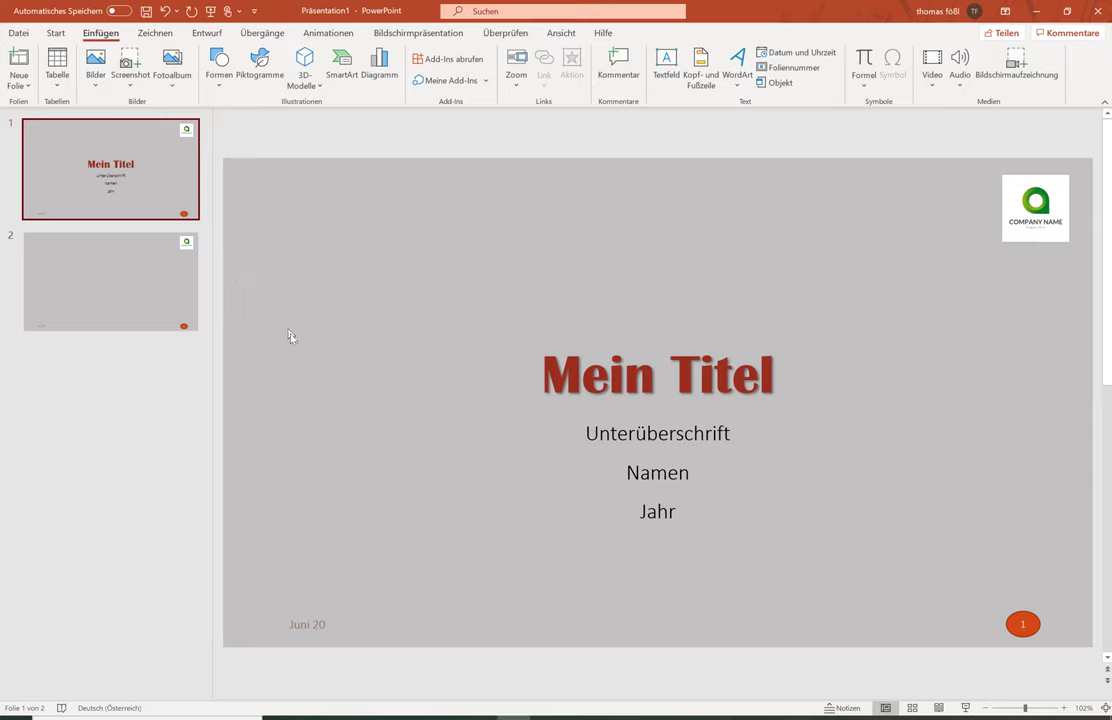
# Turn on the slide footer with the presenter's name and apply it to all slides.
pyautogui.rightClick(279, 279)
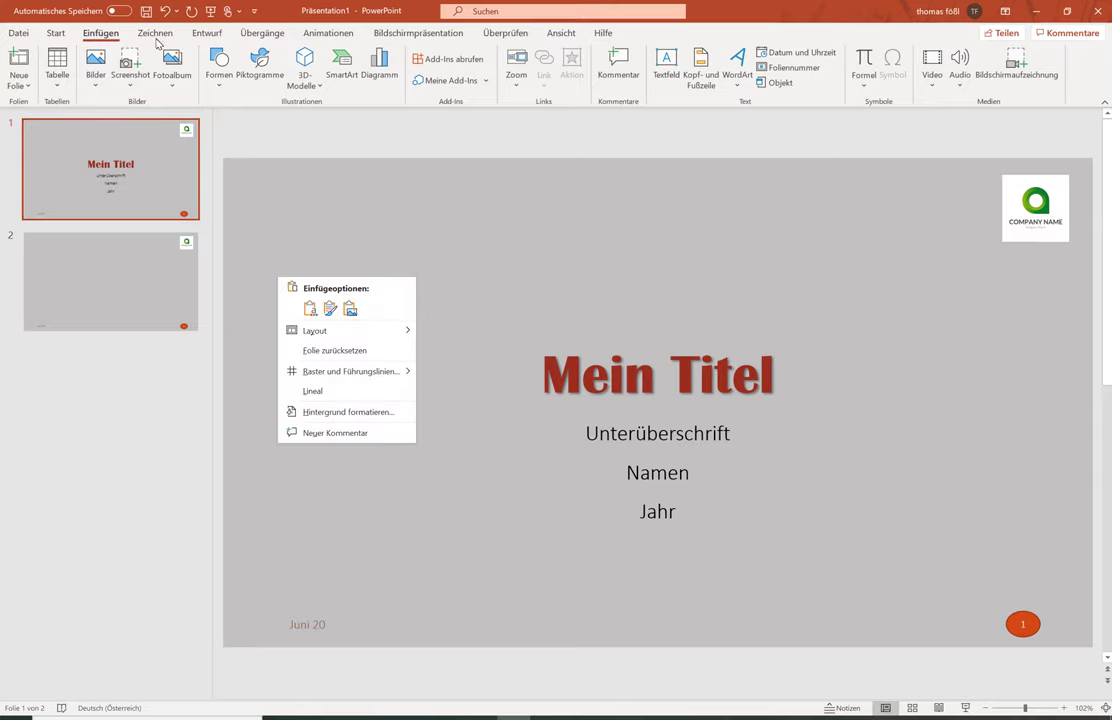
pyautogui.click(100, 35)
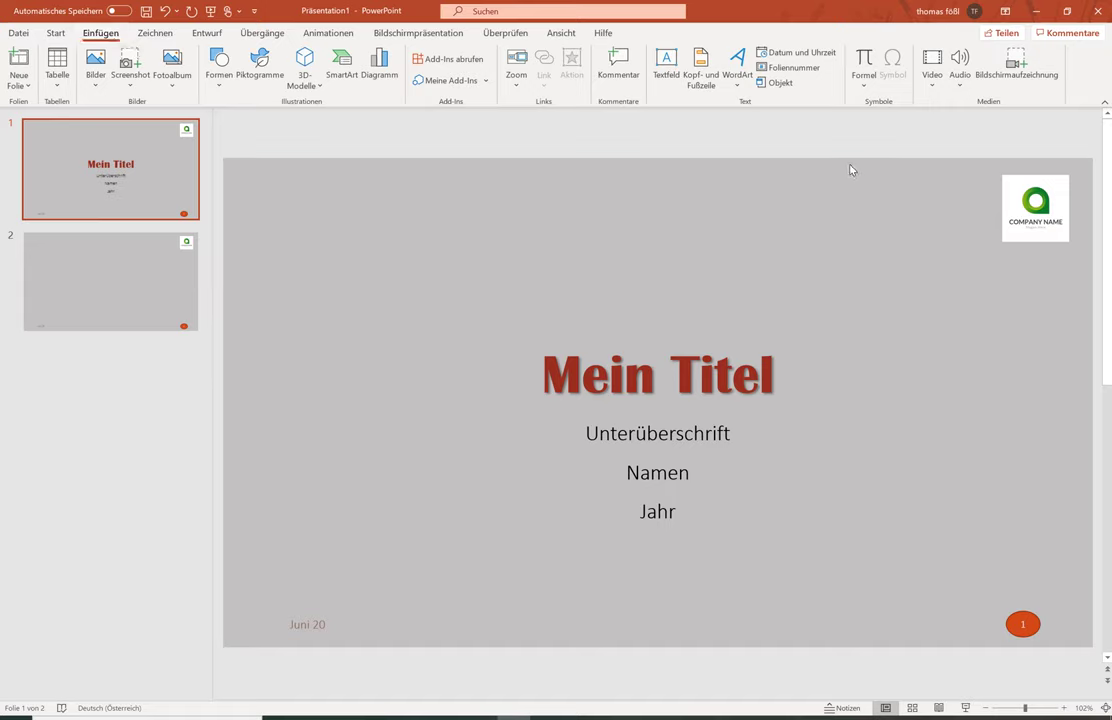
pyautogui.click(703, 75)
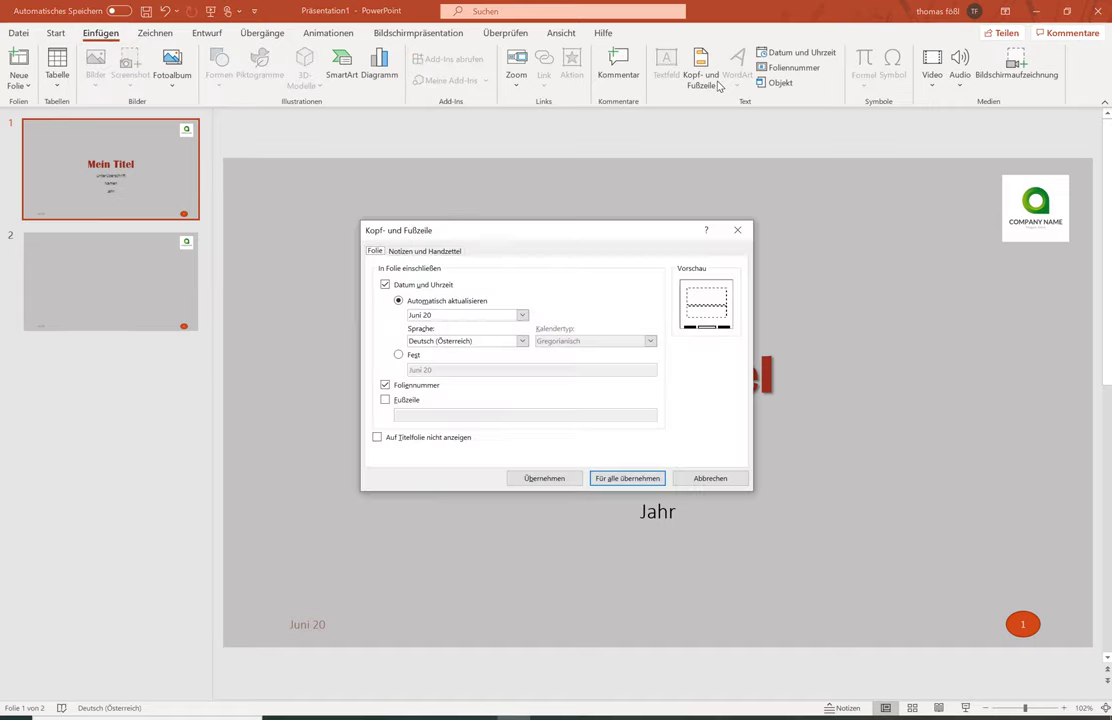
pyautogui.click(386, 400)
pyautogui.click(428, 419)
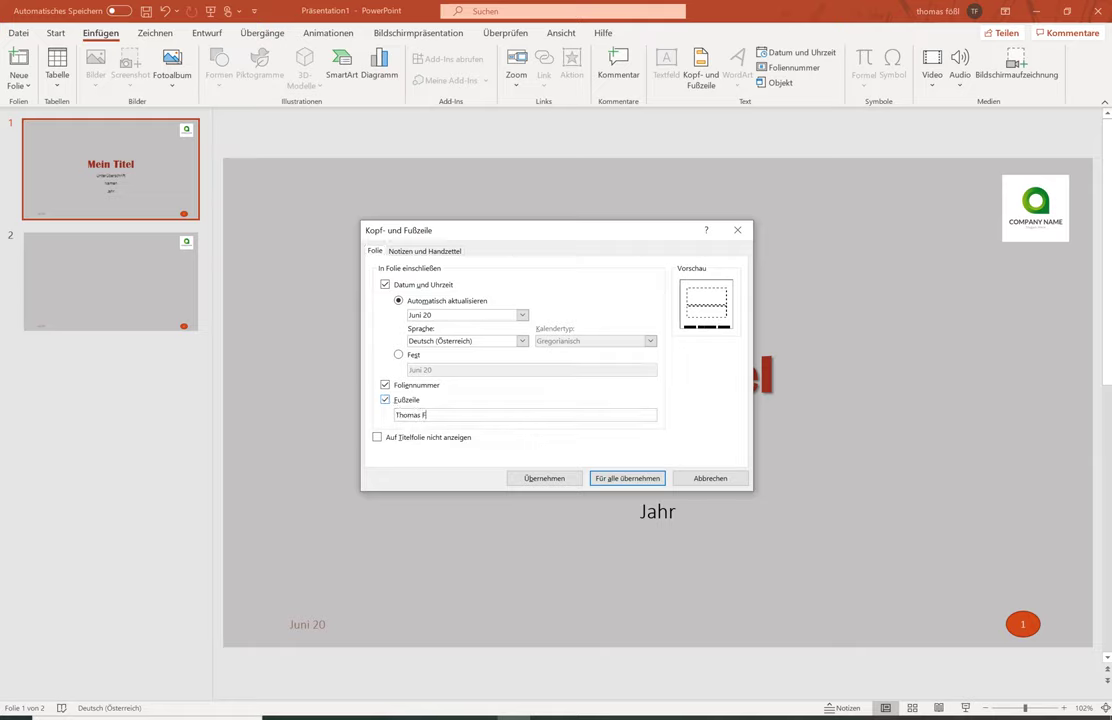
pyautogui.click(620, 479)
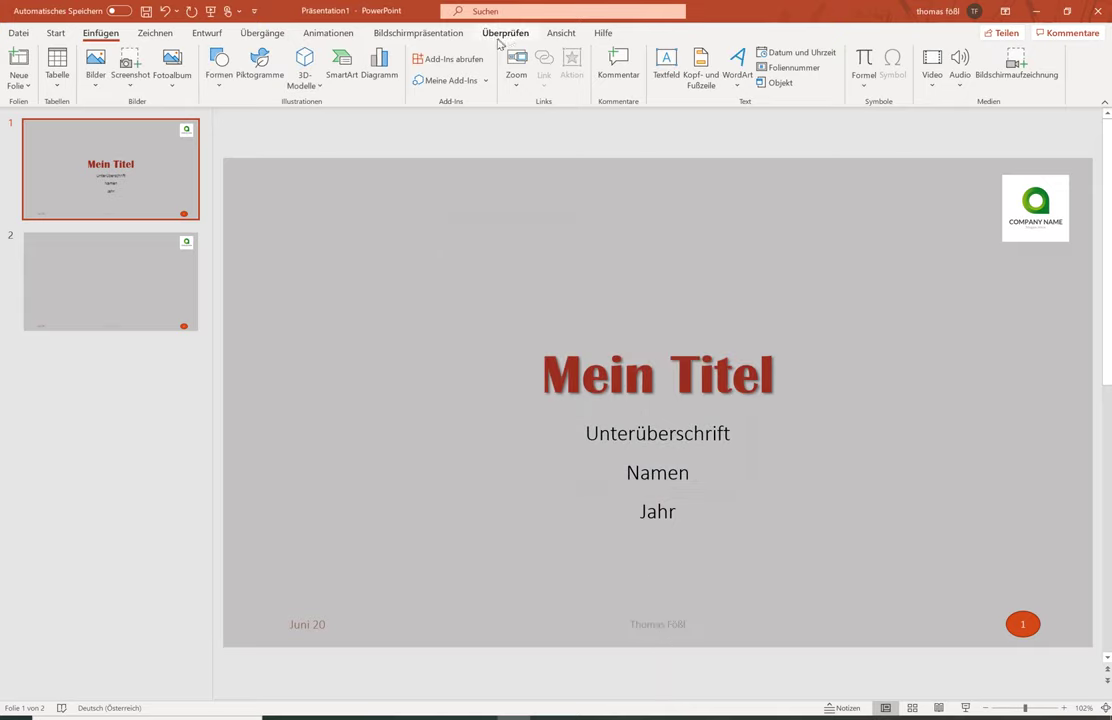
# In Slide Master view, select the top-level master's footer name placeholder.
pyautogui.click(560, 34)
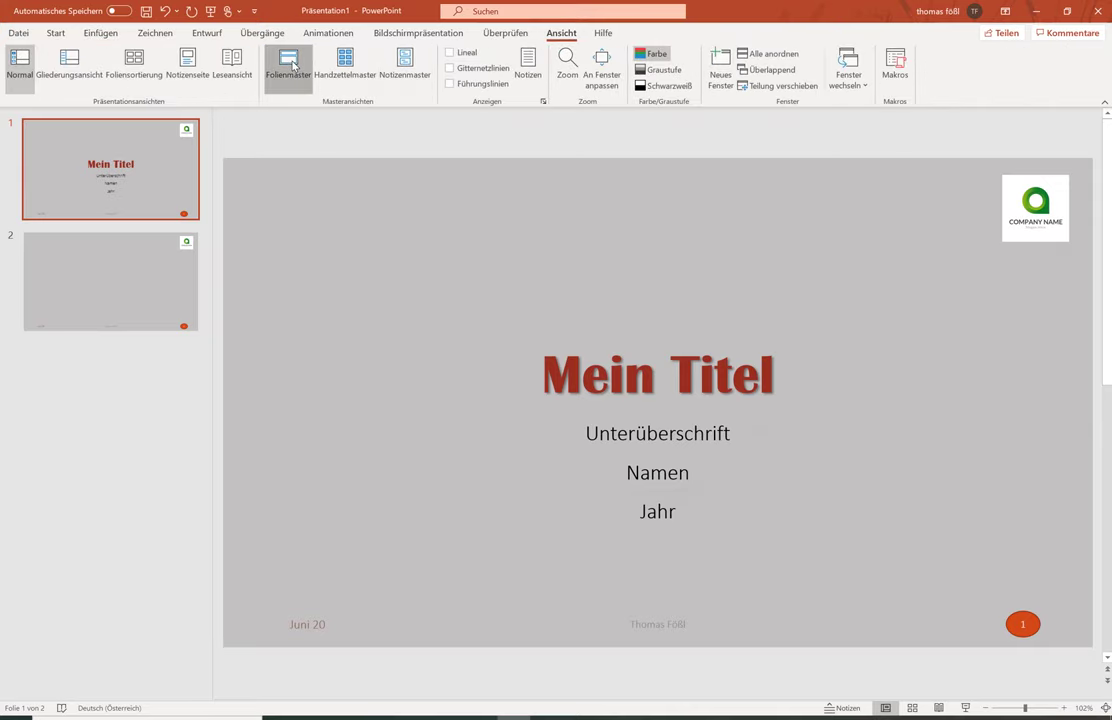
pyautogui.click(288, 65)
pyautogui.scroll(2, 82, 163)
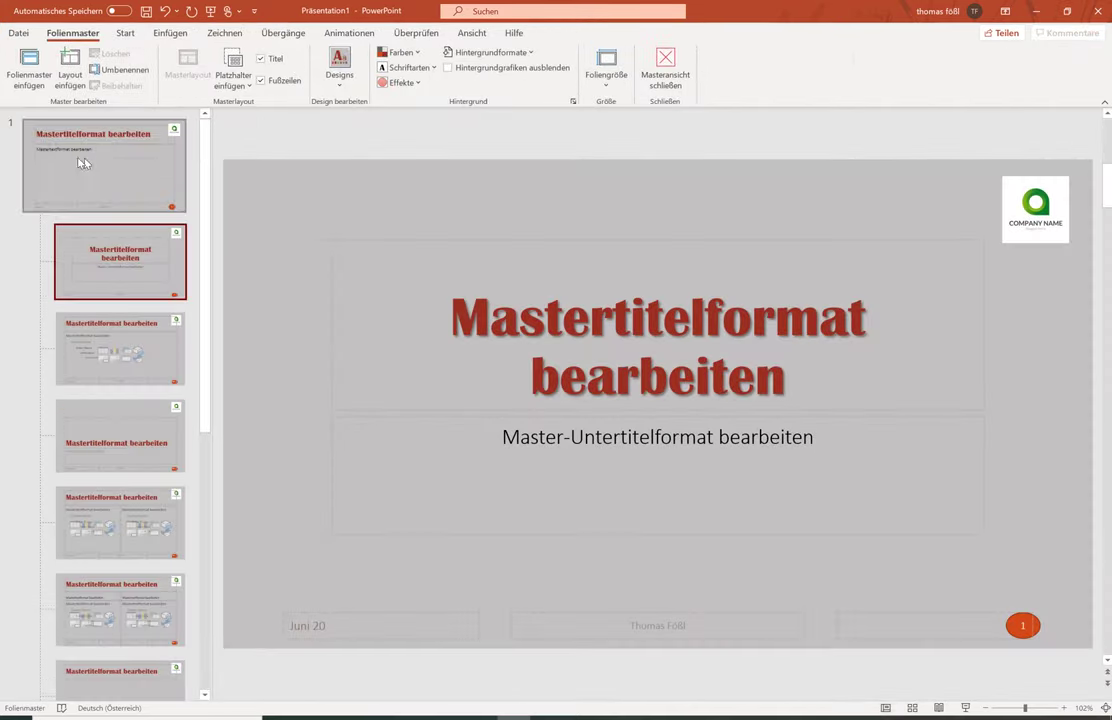
pyautogui.click(69, 162)
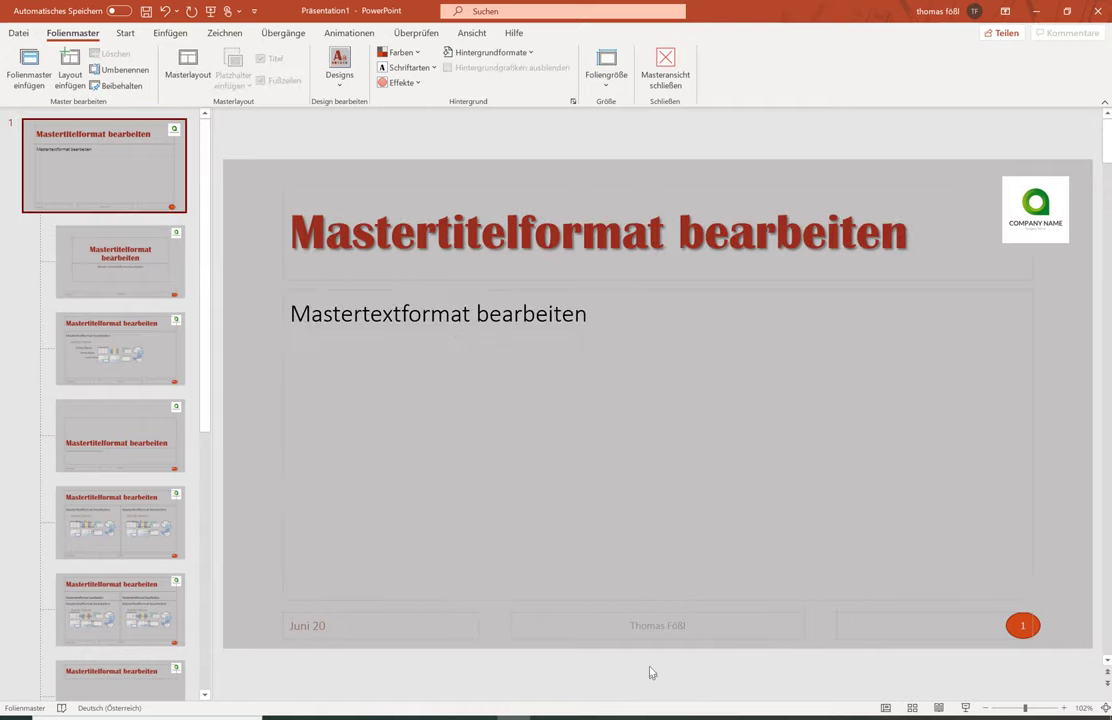
pyautogui.click(650, 626)
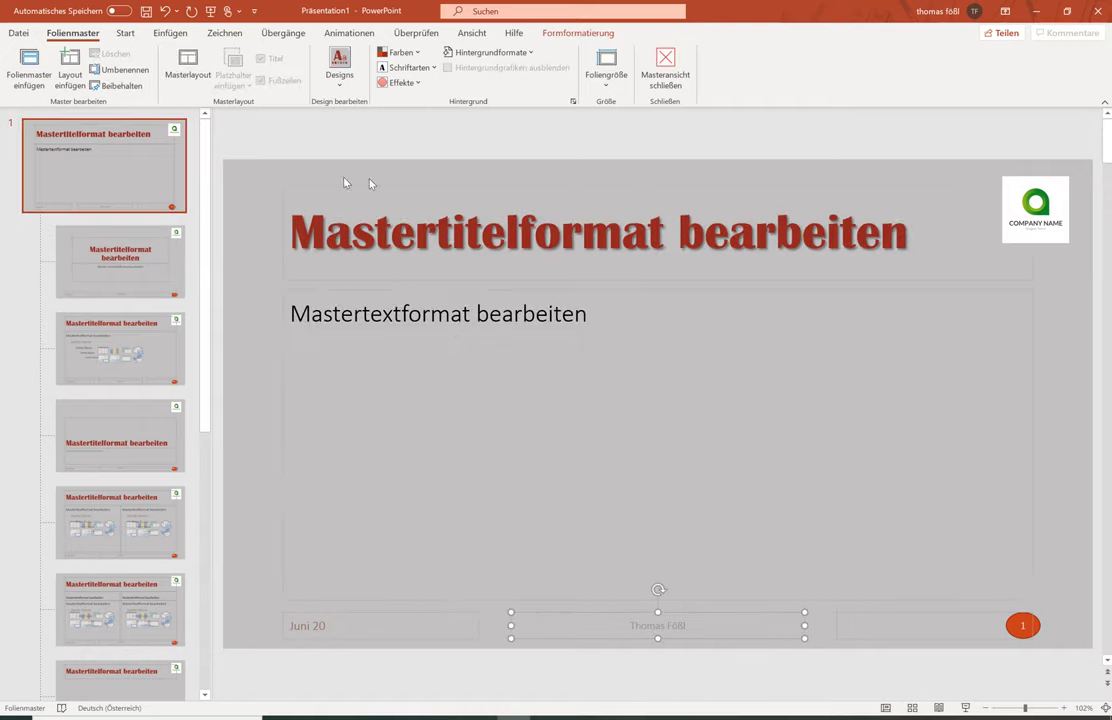
# Fill the footer box black with white text, then close Master view.
pyautogui.click(557, 38)
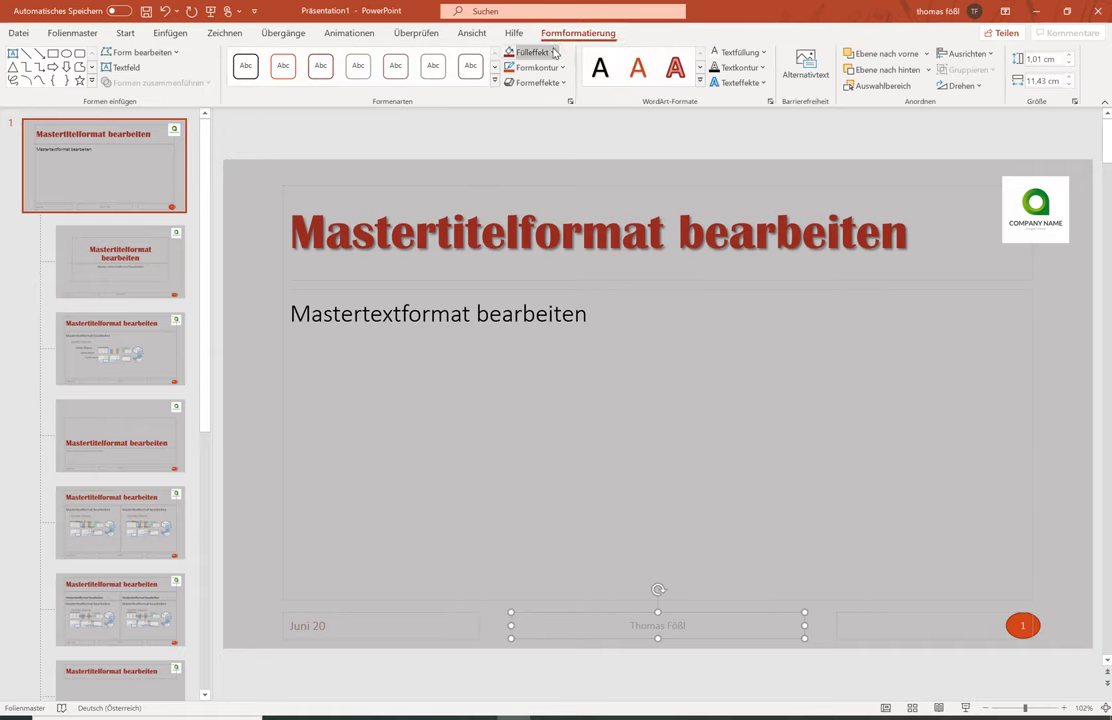
pyautogui.click(553, 52)
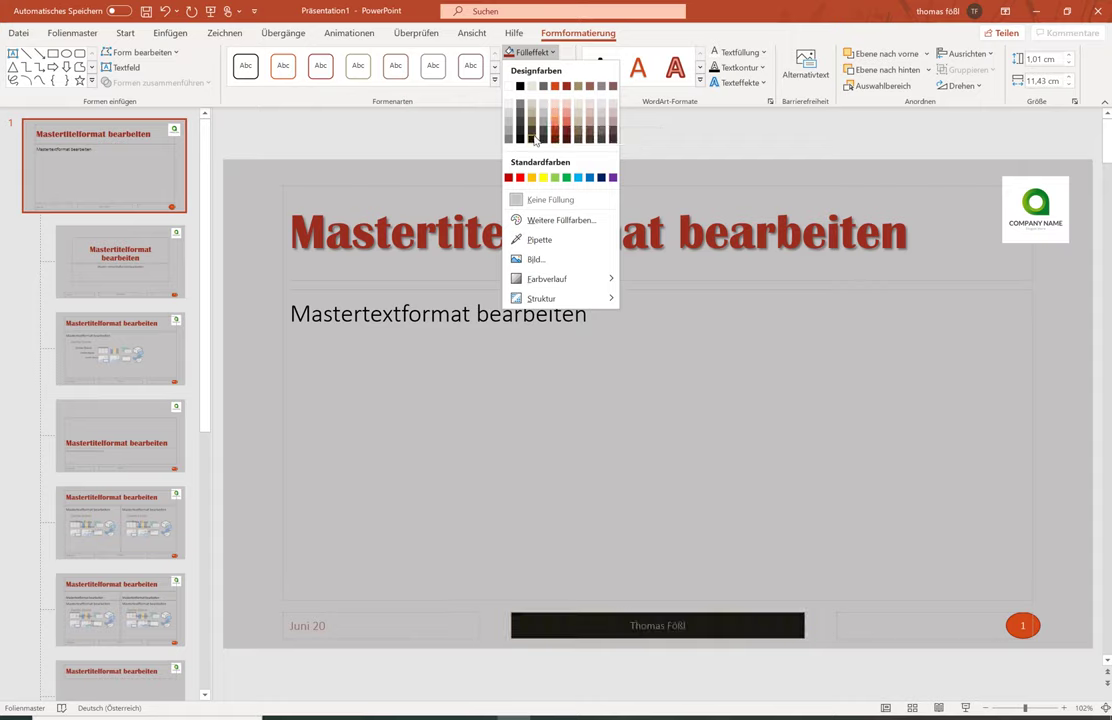
pyautogui.click(534, 139)
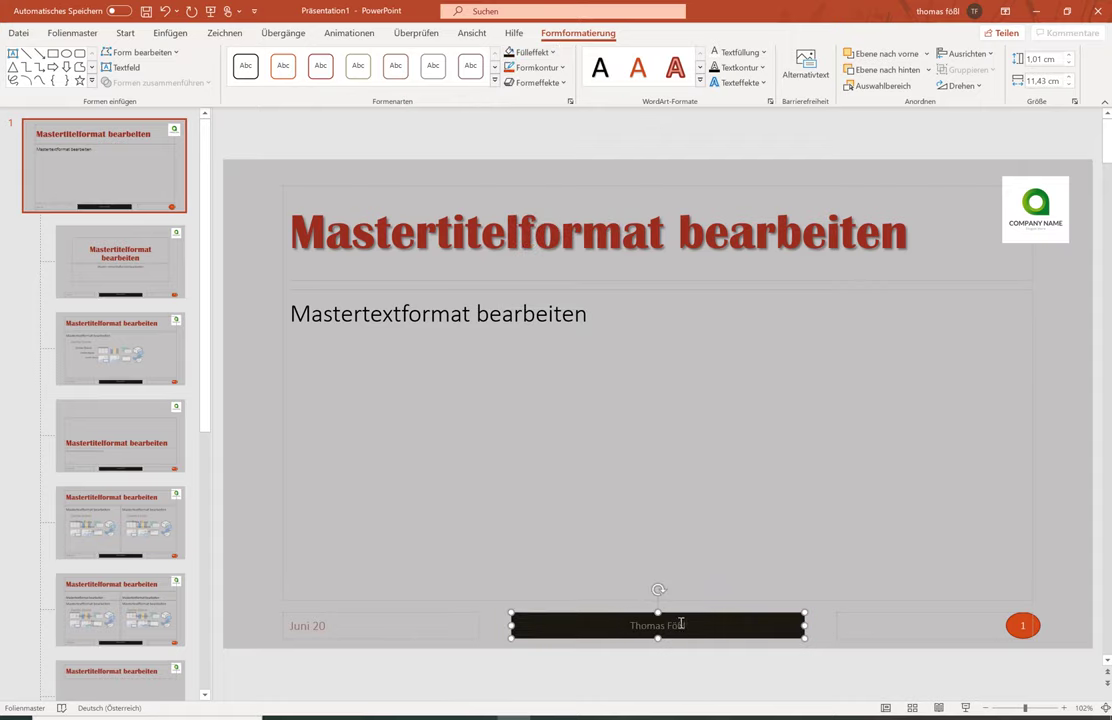
pyautogui.moveTo(658, 625); pyautogui.dragTo(630, 625)
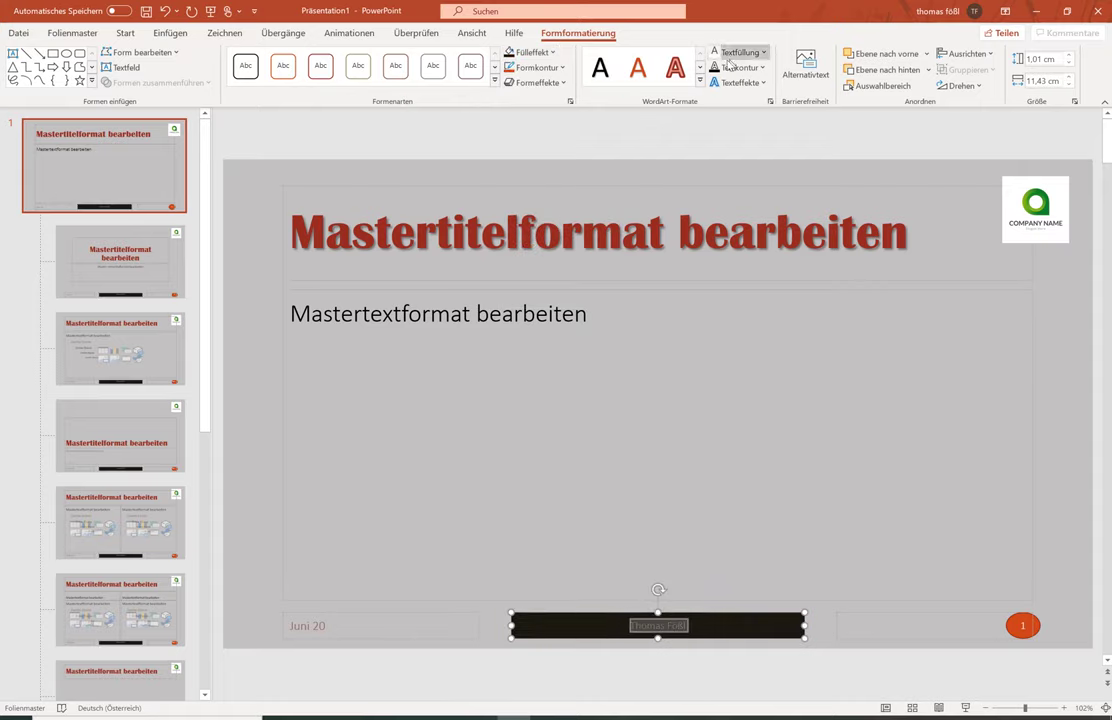
pyautogui.click(780, 516)
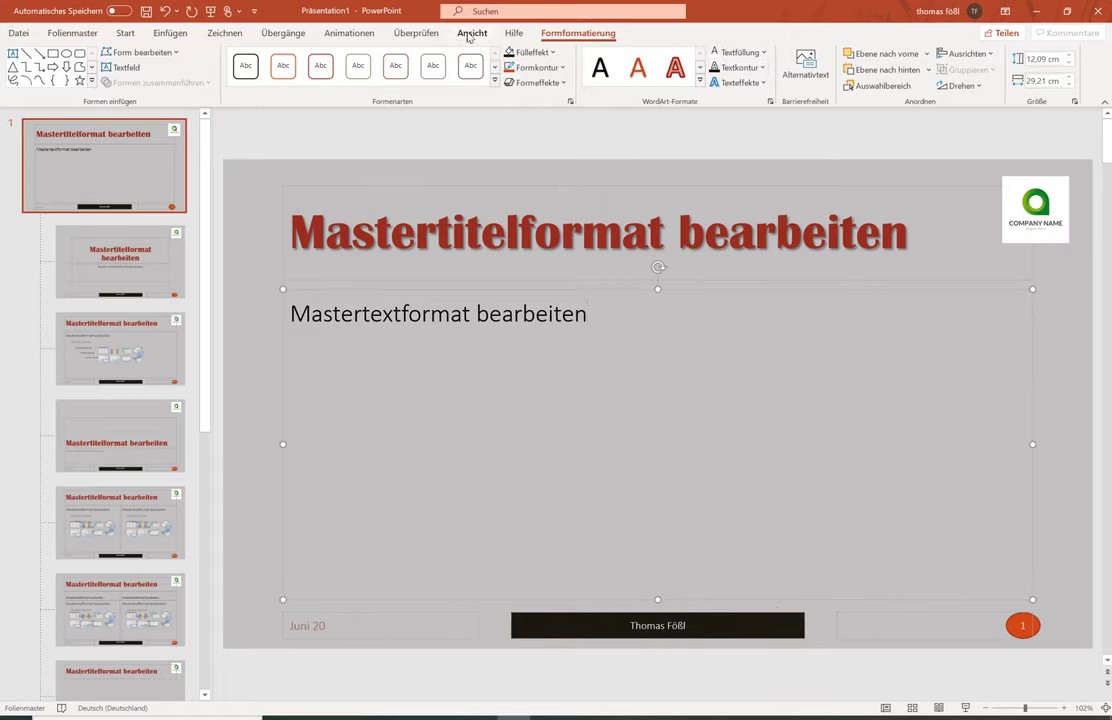
pyautogui.click(68, 33)
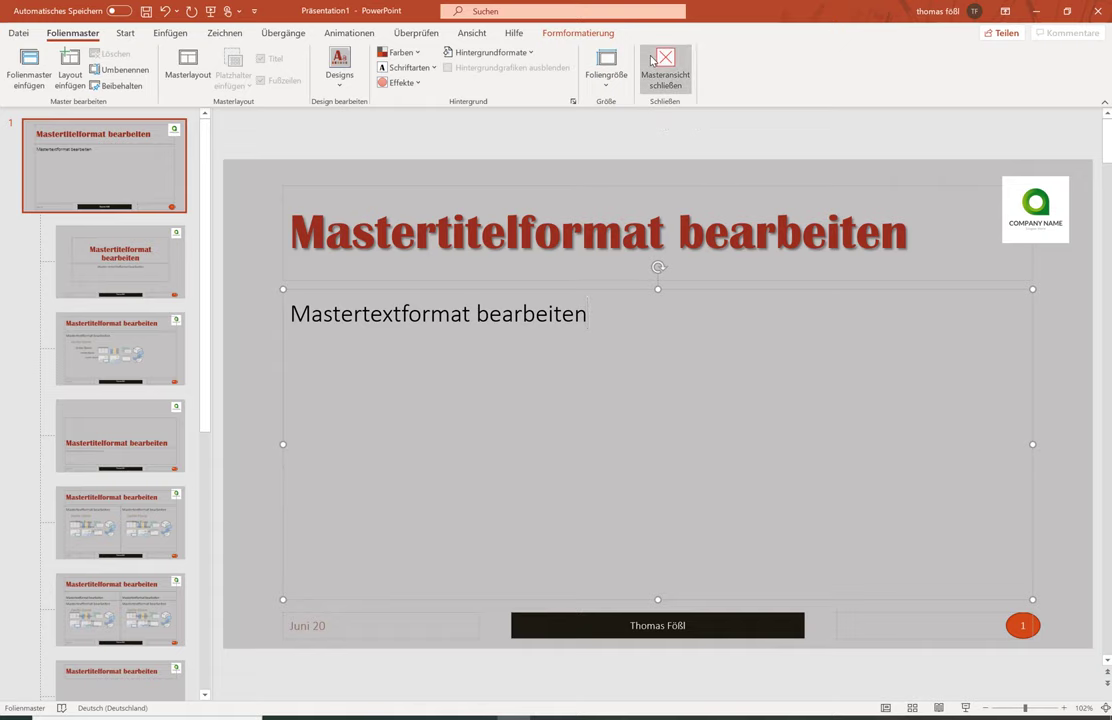
pyautogui.click(651, 60)
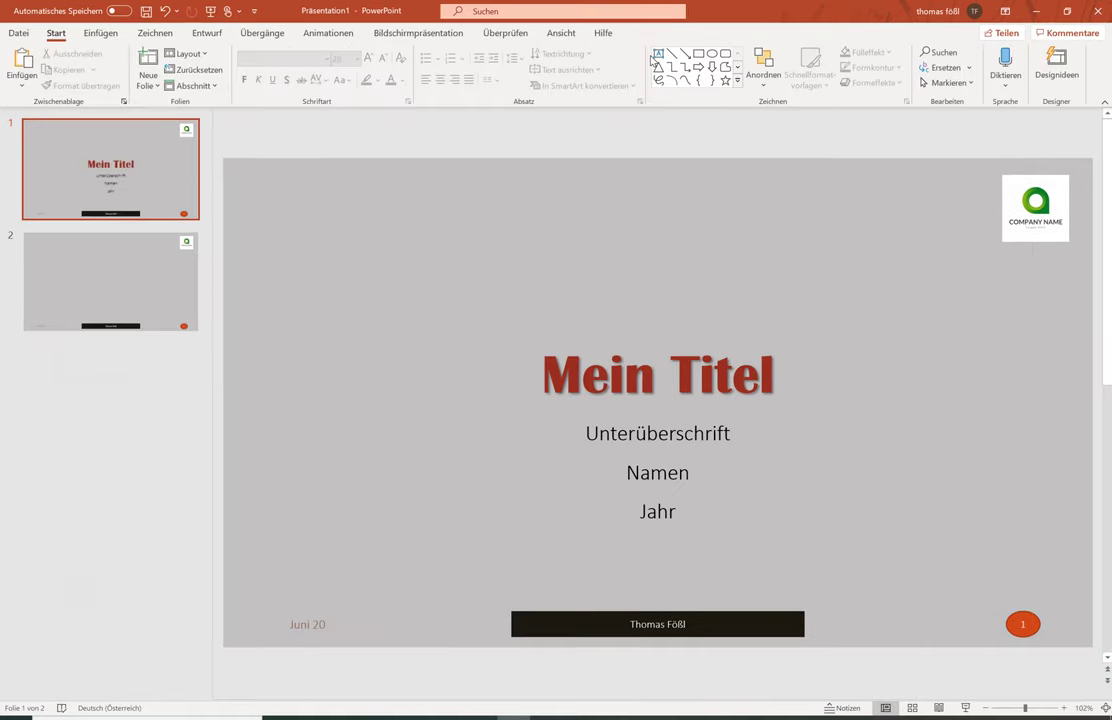
# Show slide 2 to check its Juni 20 date, black name bar and number 2.
pyautogui.click(32, 299)
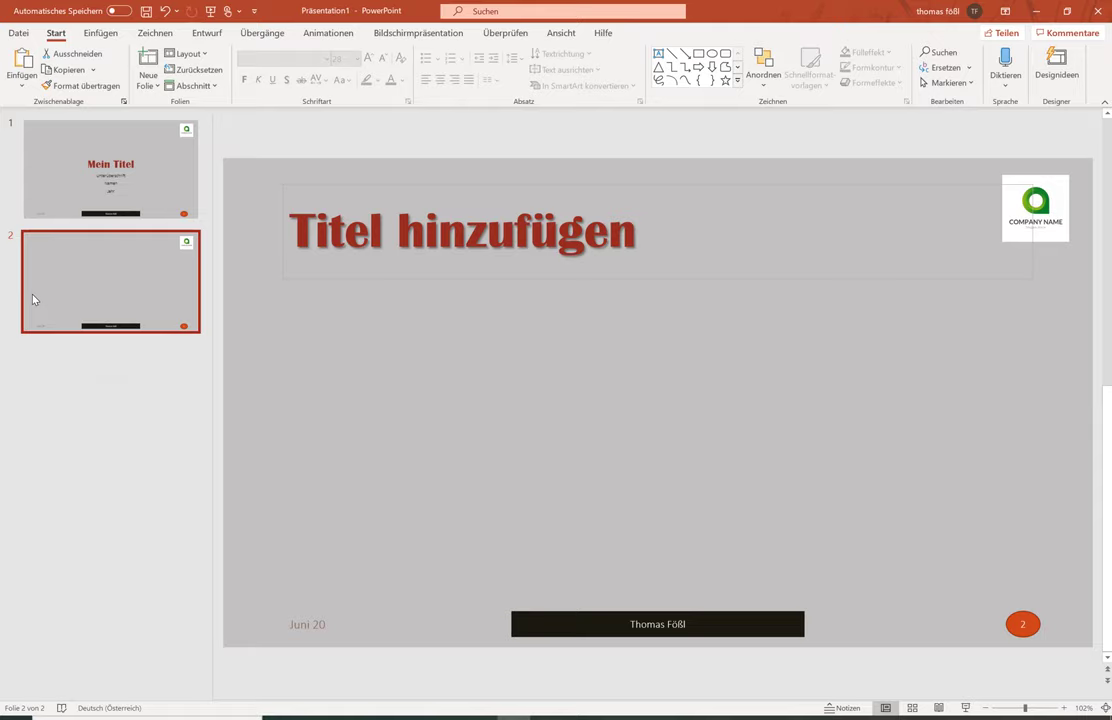